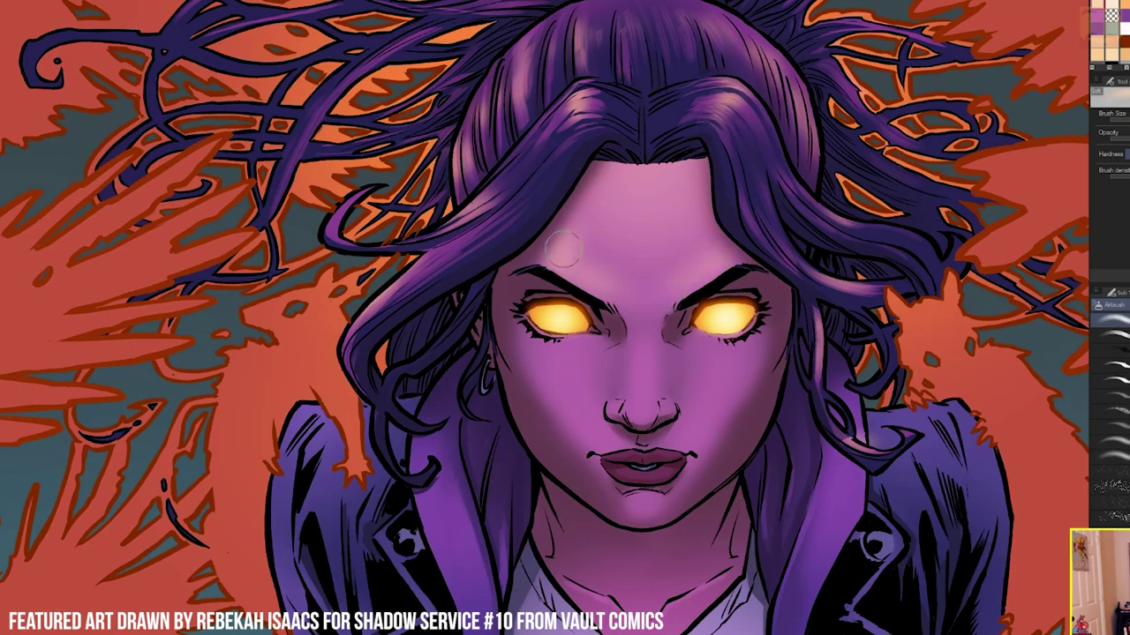
Airbrush soft pink highlights between the brows and down the bridge of the woman's nose.
{"action": "scroll", "coordinate": [657, 299], "scroll_direction": "up", "scroll_amount": 2}
{"action": "left_click_drag", "start_coordinate": [620, 256], "coordinate": [672, 259]}
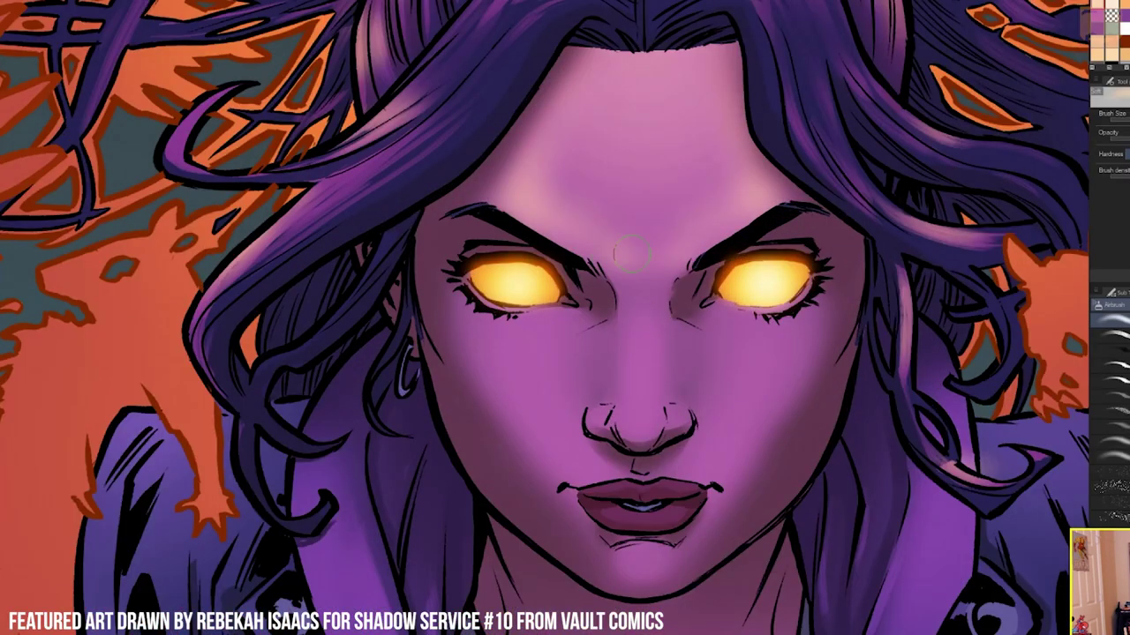
{"action": "mouse_move", "coordinate": [644, 309]}
{"action": "left_mouse_down"}
{"action": "mouse_move", "coordinate": [657, 280]}
{"action": "mouse_move", "coordinate": [657, 392]}
{"action": "left_mouse_up"}
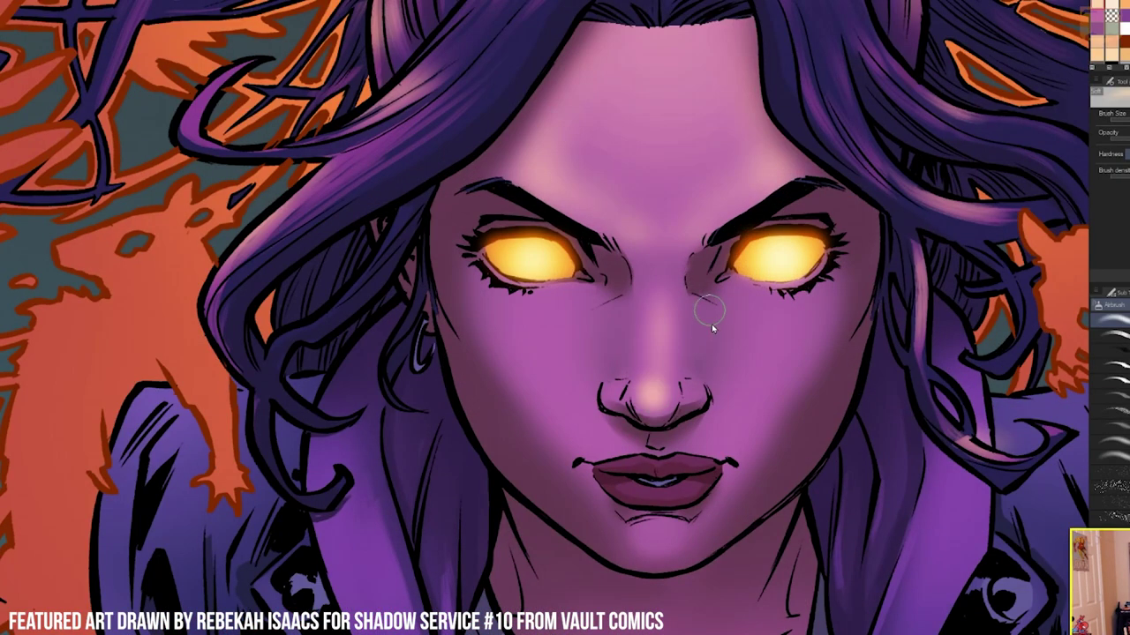
Airbrush soft highlights on the brow and on both cheeks beside the nose, redoing the stroke under the viewer's right eye.
{"action": "scroll", "coordinate": [655, 388], "scroll_direction": "down", "scroll_amount": 2}
{"action": "left_click_drag", "start_coordinate": [702, 252], "coordinate": [729, 275]}
{"action": "mouse_move", "coordinate": [593, 261]}
{"action": "left_mouse_down"}
{"action": "mouse_move", "coordinate": [576, 277]}
{"action": "mouse_move", "coordinate": [619, 345]}
{"action": "left_mouse_up"}
{"action": "left_click_drag", "start_coordinate": [688, 300], "coordinate": [715, 339]}
{"action": "key", "text": "ctrl+z"}
{"action": "left_click_drag", "start_coordinate": [688, 300], "coordinate": [716, 332]}
{"action": "mouse_move", "coordinate": [779, 302]}
{"action": "left_mouse_down"}
{"action": "mouse_move", "coordinate": [781, 273]}
{"action": "mouse_move", "coordinate": [755, 224]}
{"action": "mouse_move", "coordinate": [710, 280]}
{"action": "mouse_move", "coordinate": [732, 245]}
{"action": "left_mouse_up"}
{"action": "scroll", "coordinate": [782, 274], "scroll_direction": "up", "scroll_amount": 2}
{"action": "scroll", "coordinate": [721, 287], "scroll_direction": "down", "scroll_amount": 4}
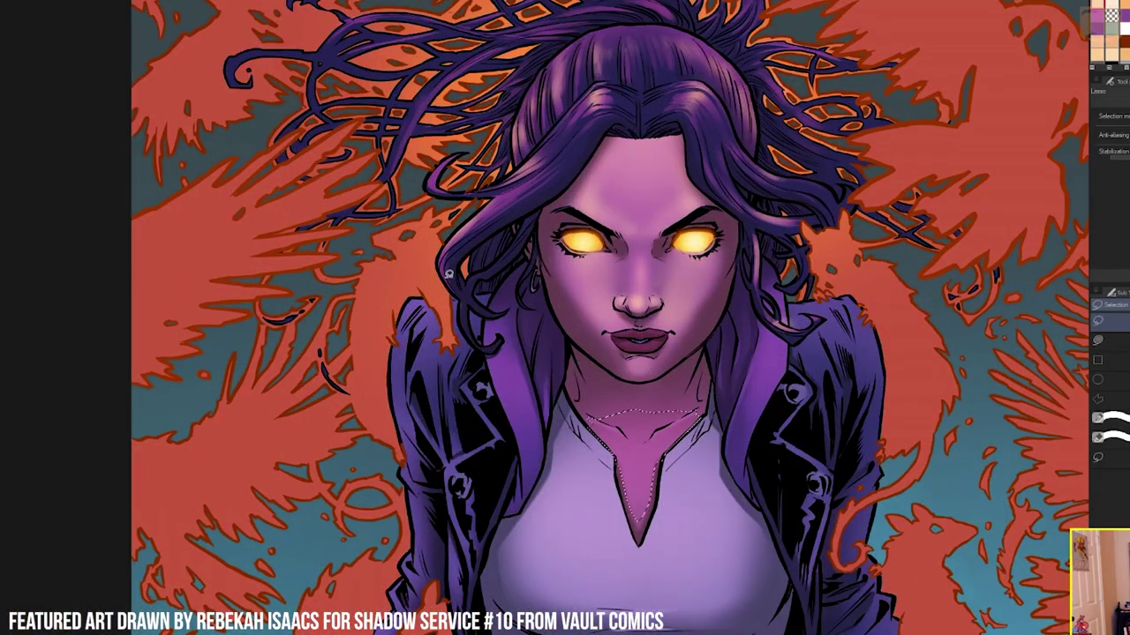
Airbrush soft light onto the side of the dress and lasso a rim-light strip along its left edge beside the hand.
{"action": "scroll", "coordinate": [448, 275], "scroll_direction": "down", "scroll_amount": 3}
{"action": "scroll", "coordinate": [864, 263], "scroll_direction": "up", "scroll_amount": 4}
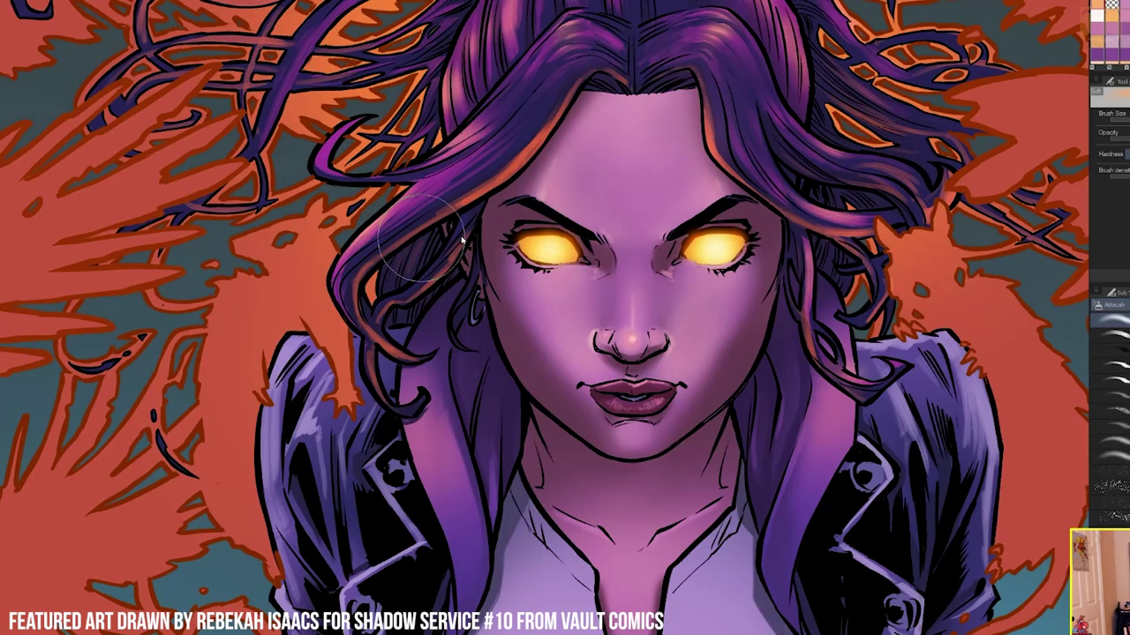
{"action": "scroll", "coordinate": [552, 411], "scroll_direction": "down", "scroll_amount": 1}
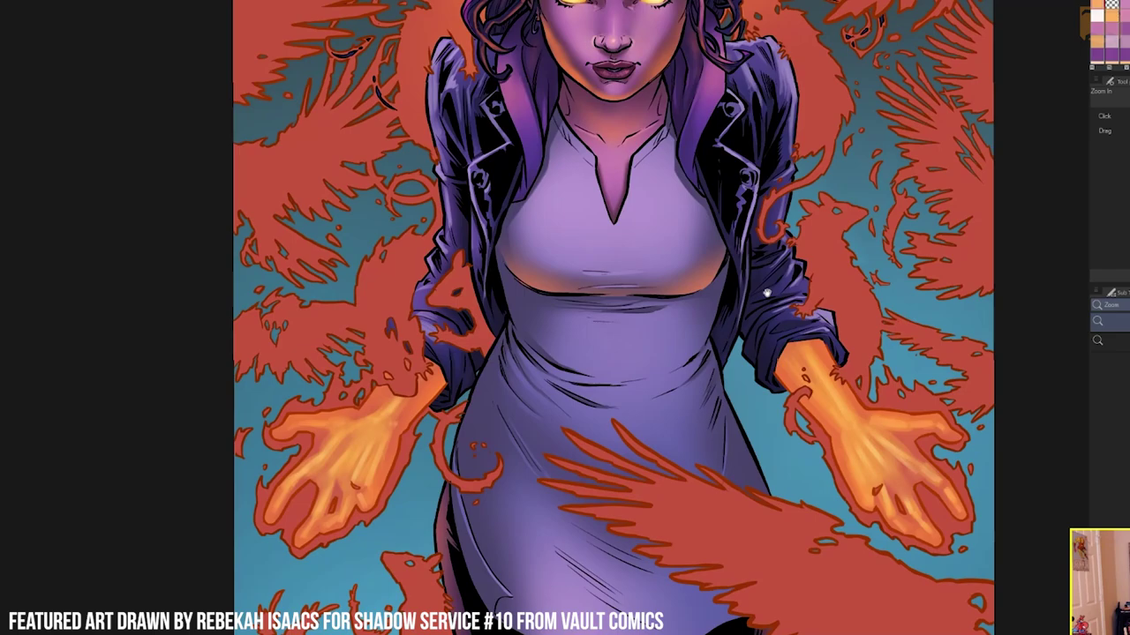
{"action": "key", "text": "w"}
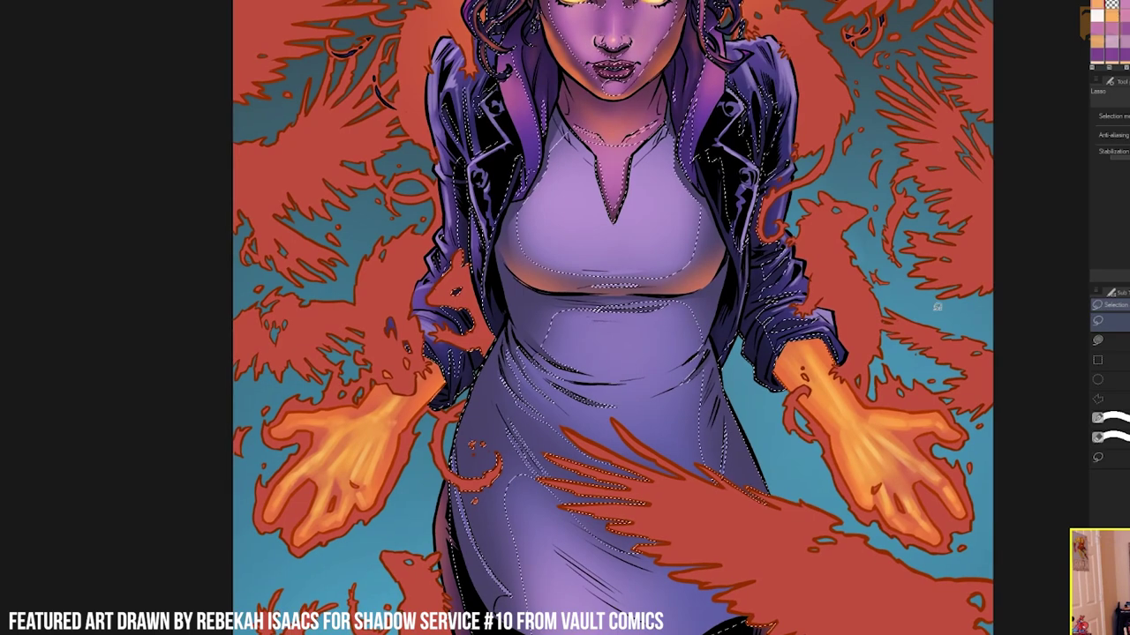
{"action": "key", "text": "b"}
{"action": "mouse_move", "coordinate": [732, 347]}
{"action": "left_mouse_down"}
{"action": "mouse_move", "coordinate": [772, 484]}
{"action": "mouse_move", "coordinate": [838, 533]}
{"action": "left_mouse_up"}
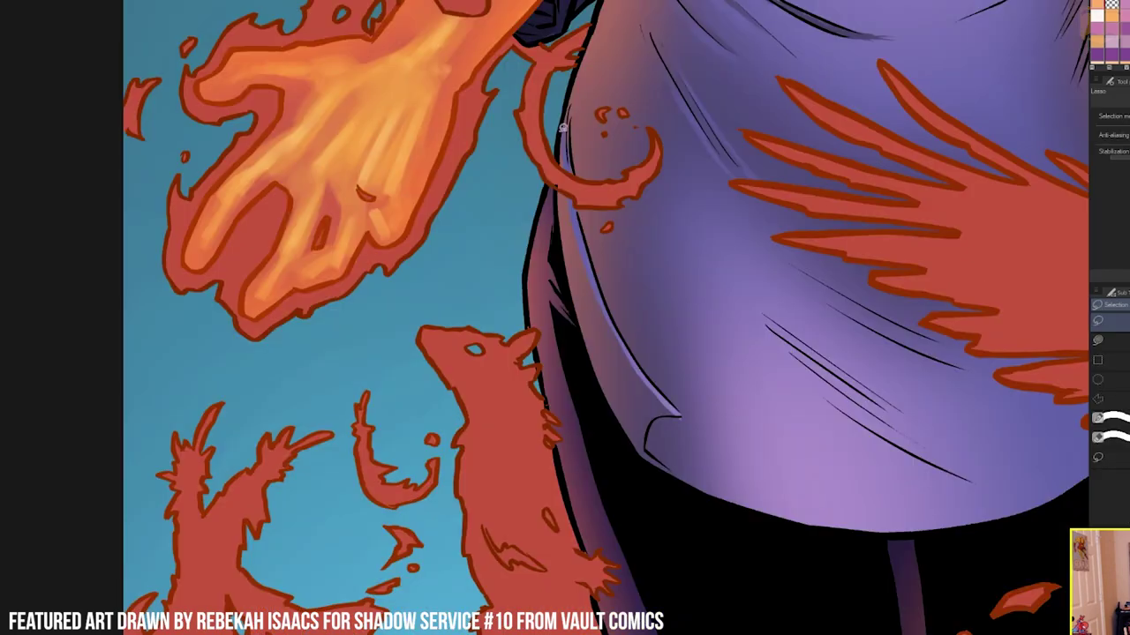
{"action": "mouse_move", "coordinate": [561, 110]}
{"action": "left_mouse_down"}
{"action": "mouse_move", "coordinate": [600, 287]}
{"action": "mouse_move", "coordinate": [669, 413]}
{"action": "mouse_move", "coordinate": [640, 477]}
{"action": "left_mouse_up"}
{"action": "key", "text": "b"}
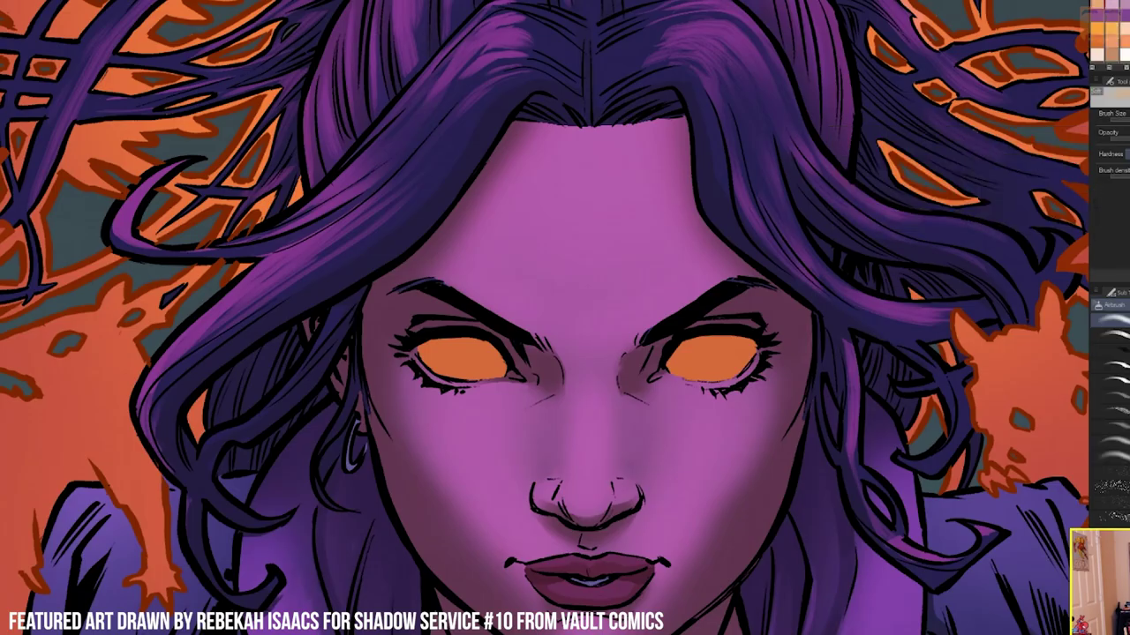
Airbrush a bright glow into the centers of both orange eyes.
{"action": "left_click_drag", "start_coordinate": [441, 355], "coordinate": [476, 357]}
{"action": "mouse_move", "coordinate": [697, 357]}
{"action": "left_mouse_down"}
{"action": "mouse_move", "coordinate": [724, 358]}
{"action": "mouse_move", "coordinate": [703, 362]}
{"action": "left_mouse_up"}
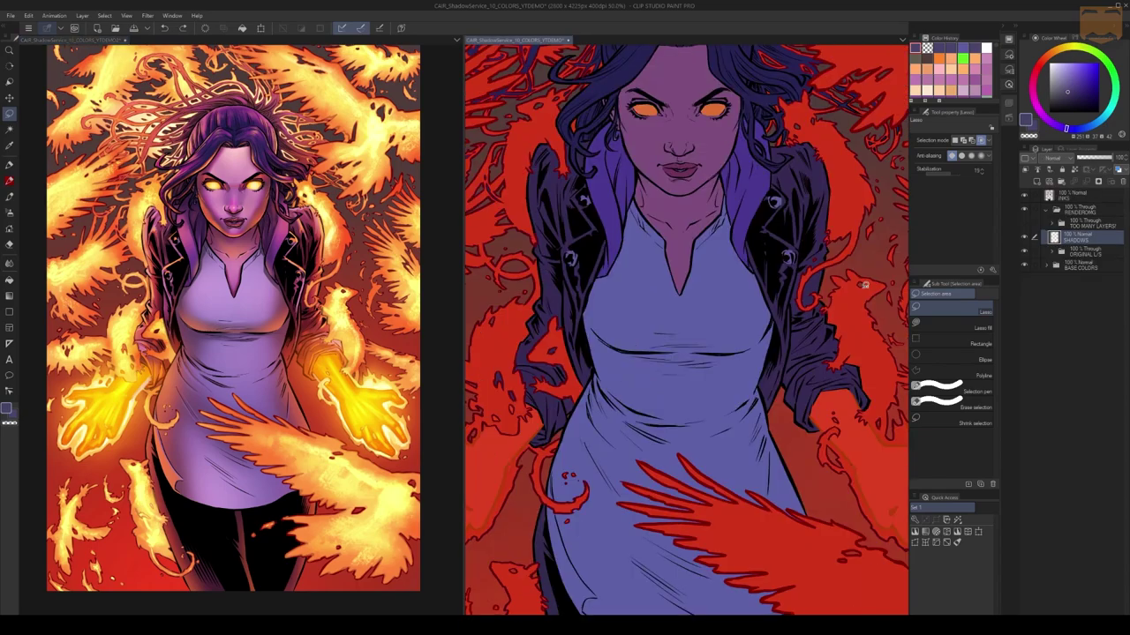
Check the INKS and BASE COLORS layers by toggling their visibility, and delete the SHADOWS layer.
{"action": "mouse_move", "coordinate": [775, 180]}
{"action": "left_mouse_down"}
{"action": "mouse_move", "coordinate": [770, 209]}
{"action": "mouse_move", "coordinate": [782, 200]}
{"action": "left_mouse_up"}
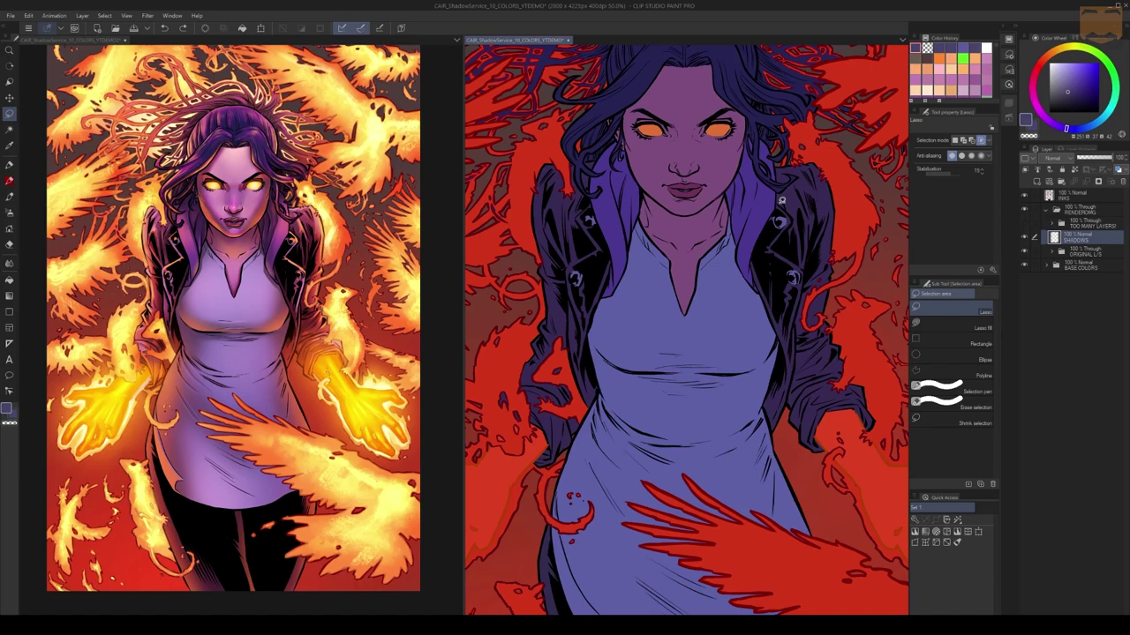
{"action": "left_click", "coordinate": [1025, 197]}
{"action": "left_click", "coordinate": [1025, 196]}
{"action": "left_click", "coordinate": [1023, 267]}
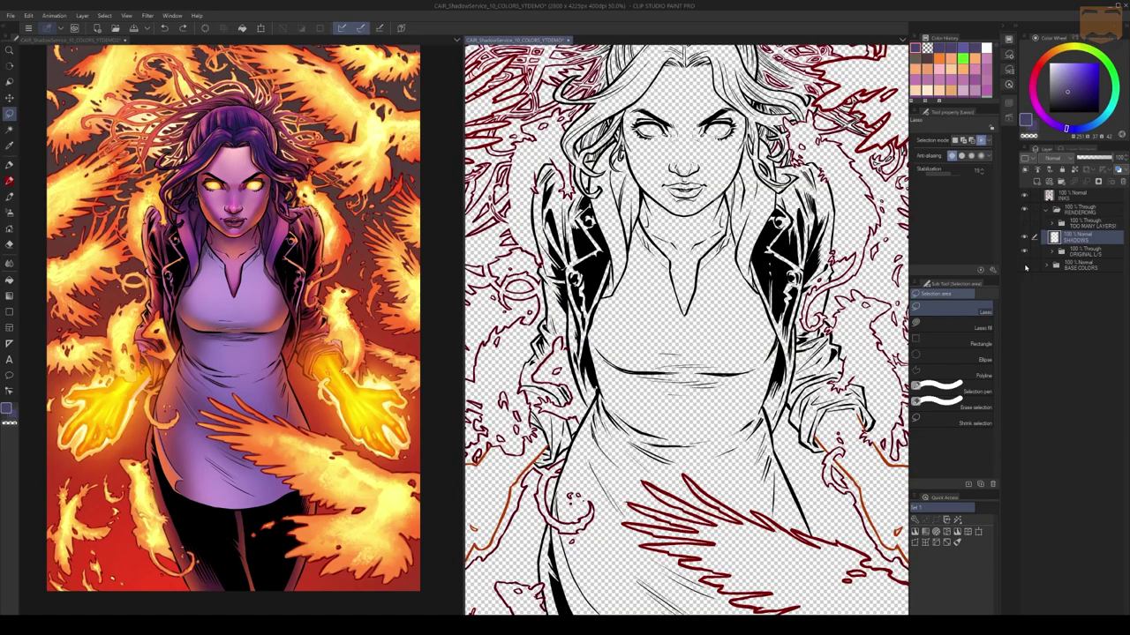
{"action": "left_click", "coordinate": [1023, 267]}
{"action": "left_click", "coordinate": [1122, 181]}
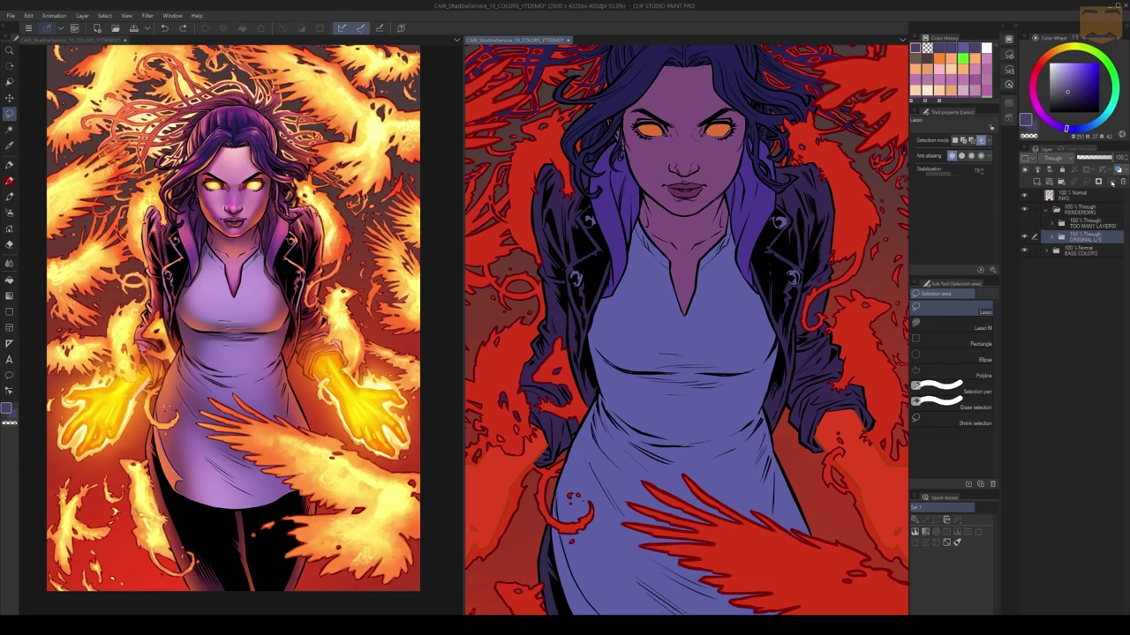
Enlarge the reference version of the artwork on the woman's upper body and frame the same area in the working copy.
{"action": "left_click", "coordinate": [288, 139]}
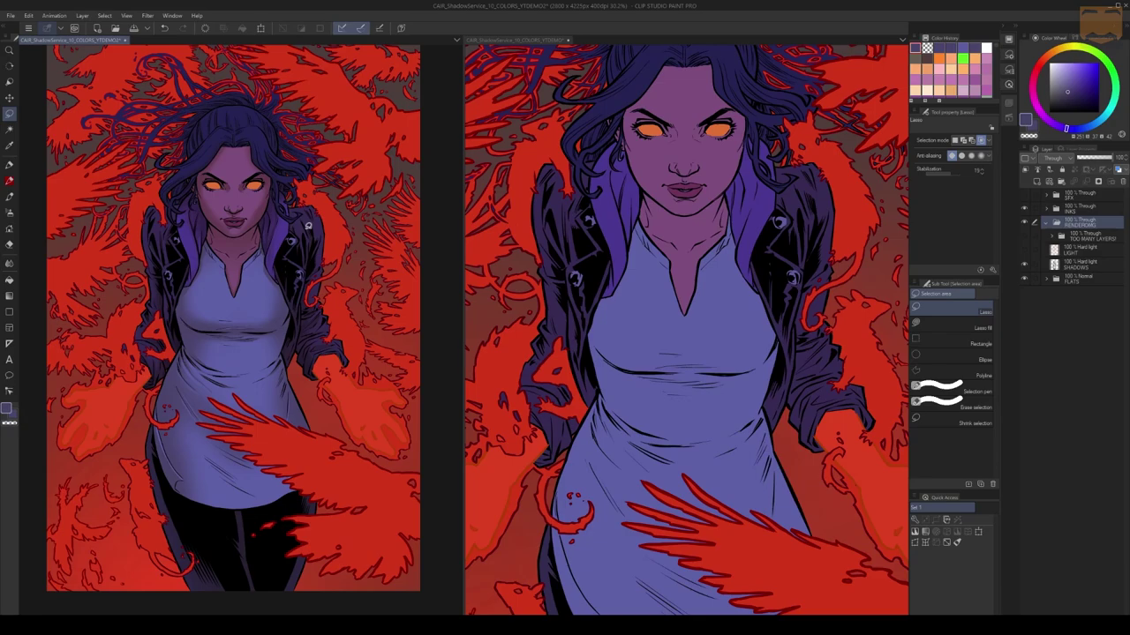
{"action": "key", "text": "ctrl+space"}
{"action": "mouse_move", "coordinate": [252, 227]}
{"action": "left_mouse_down"}
{"action": "mouse_move", "coordinate": [368, 203]}
{"action": "mouse_move", "coordinate": [312, 218]}
{"action": "left_mouse_up"}
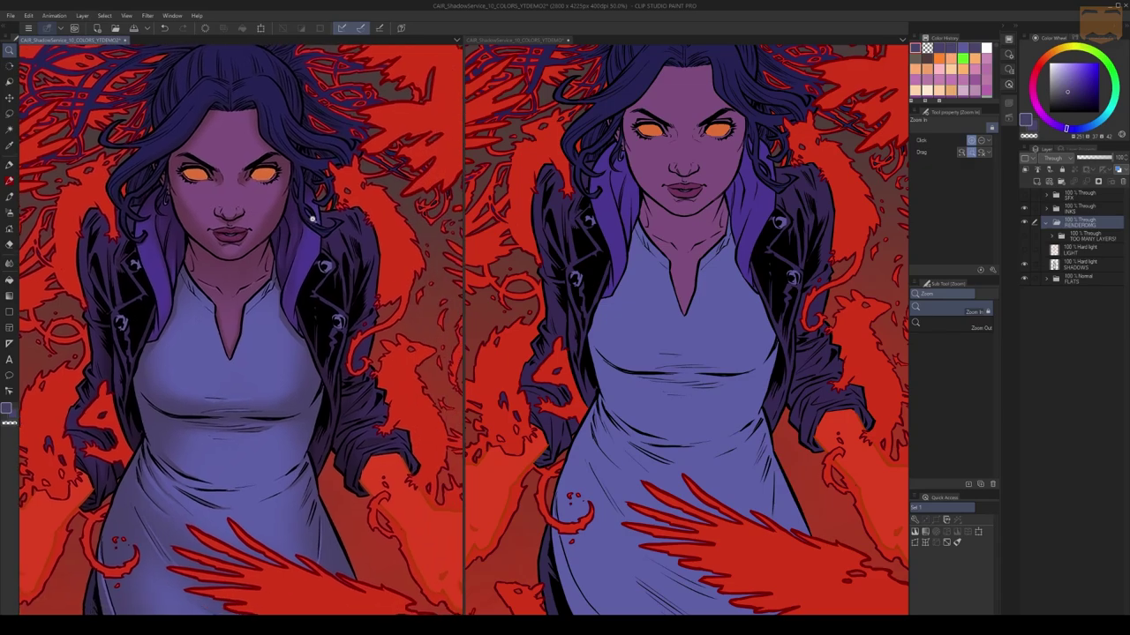
{"action": "left_click", "coordinate": [705, 274]}
{"action": "left_click_drag", "start_coordinate": [756, 203], "coordinate": [743, 135]}
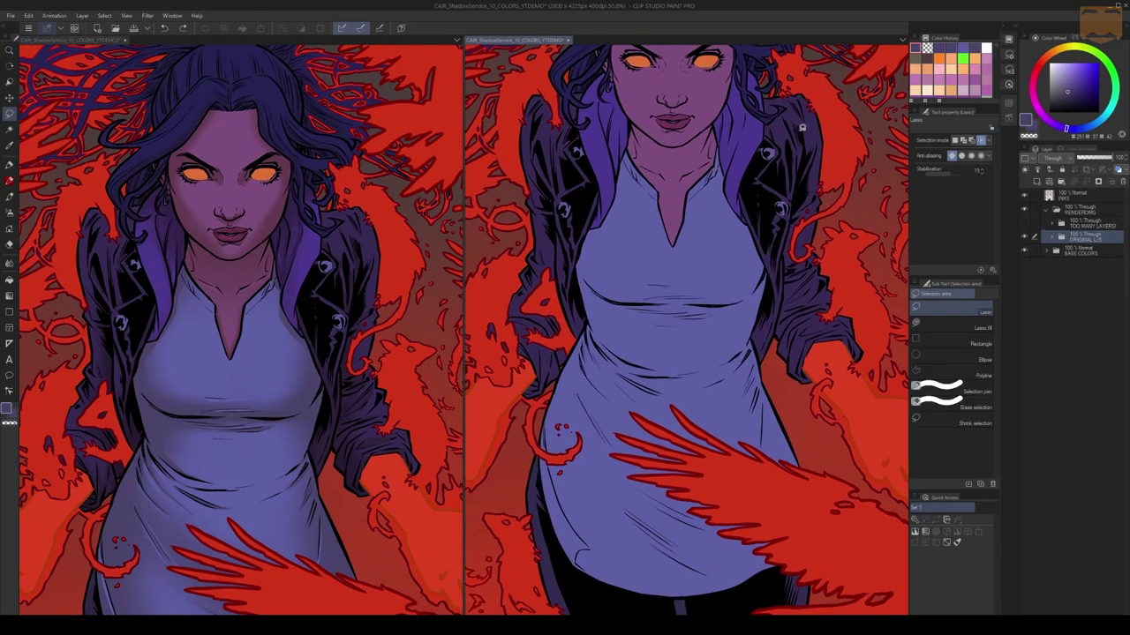
Add a new raster layer above the ORIGINAL L/S folder and name it SHADOWS.
{"action": "key", "text": "w"}
{"action": "left_click", "coordinate": [715, 229]}
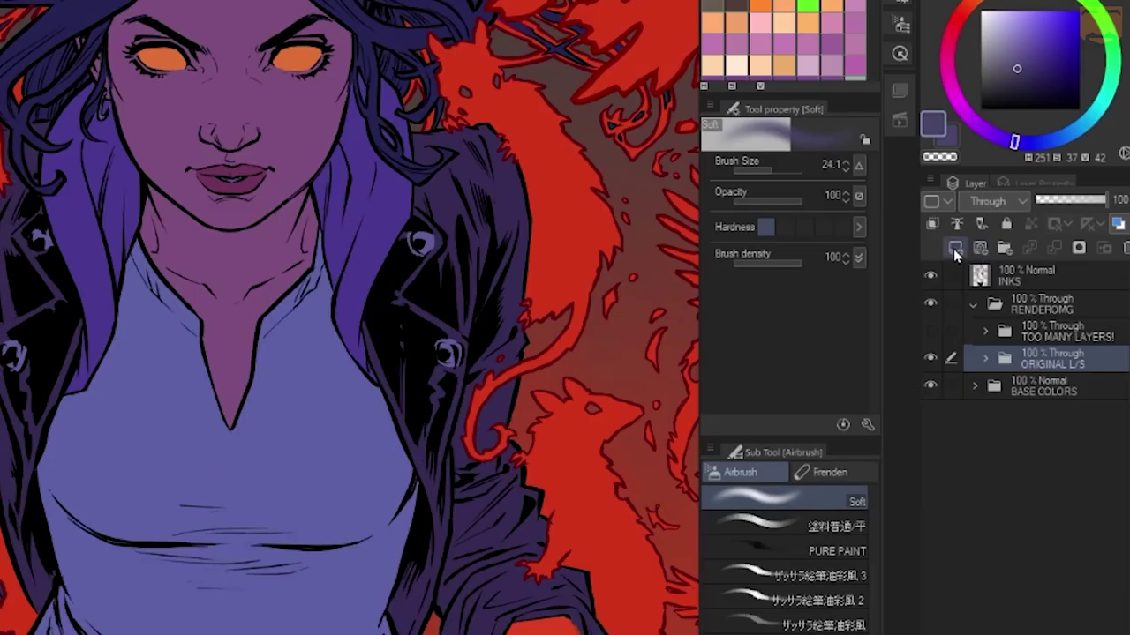
{"action": "left_click", "coordinate": [1037, 182]}
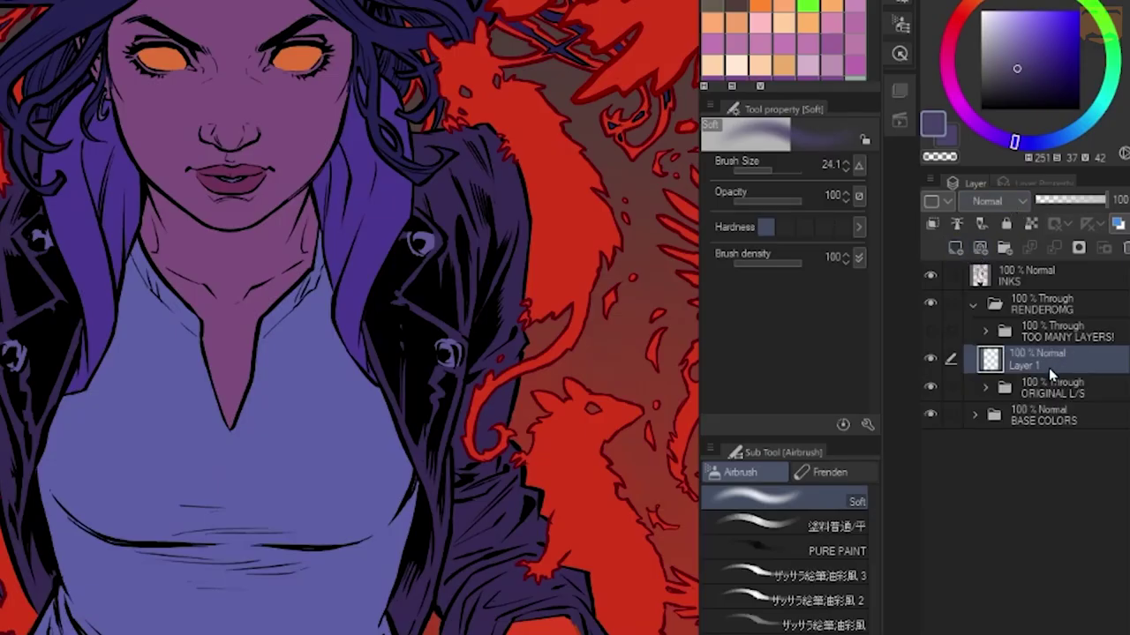
{"action": "double_click", "coordinate": [1031, 371]}
{"action": "type", "text": "SHA"}
{"action": "type", "text": "DOW"}
{"action": "key", "text": "Return"}
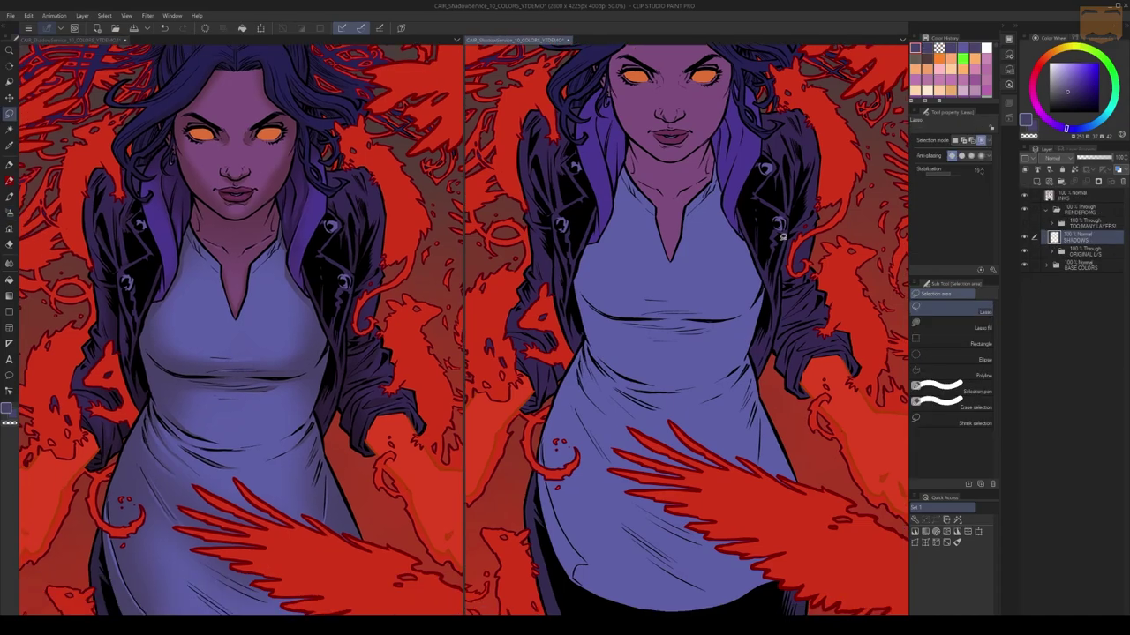
Auto-select the whole dress area using the referred layers, hide the selection border, and switch to the Soft airbrush.
{"action": "key", "text": "w"}
{"action": "left_click", "coordinate": [719, 256]}
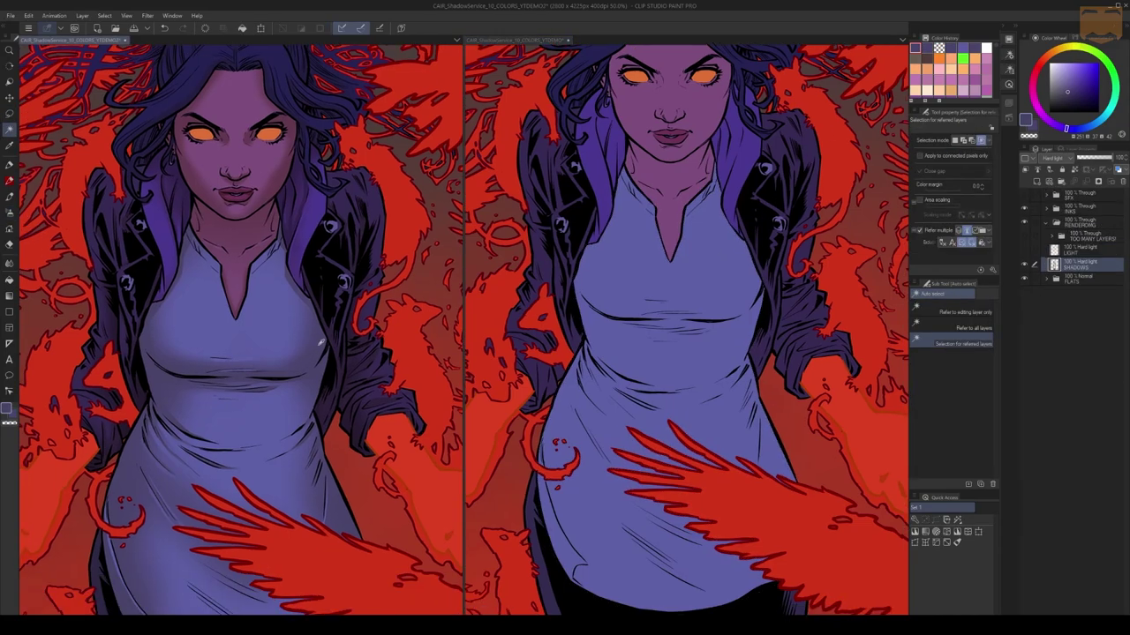
{"action": "left_click", "coordinate": [660, 190]}
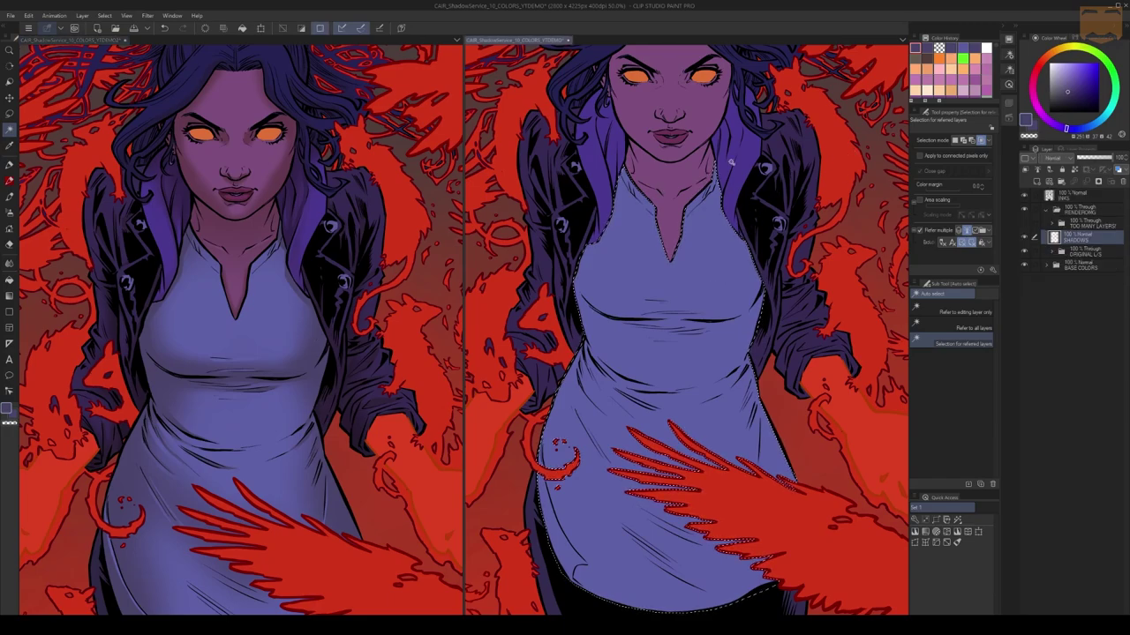
{"action": "key", "text": "ctrl+d"}
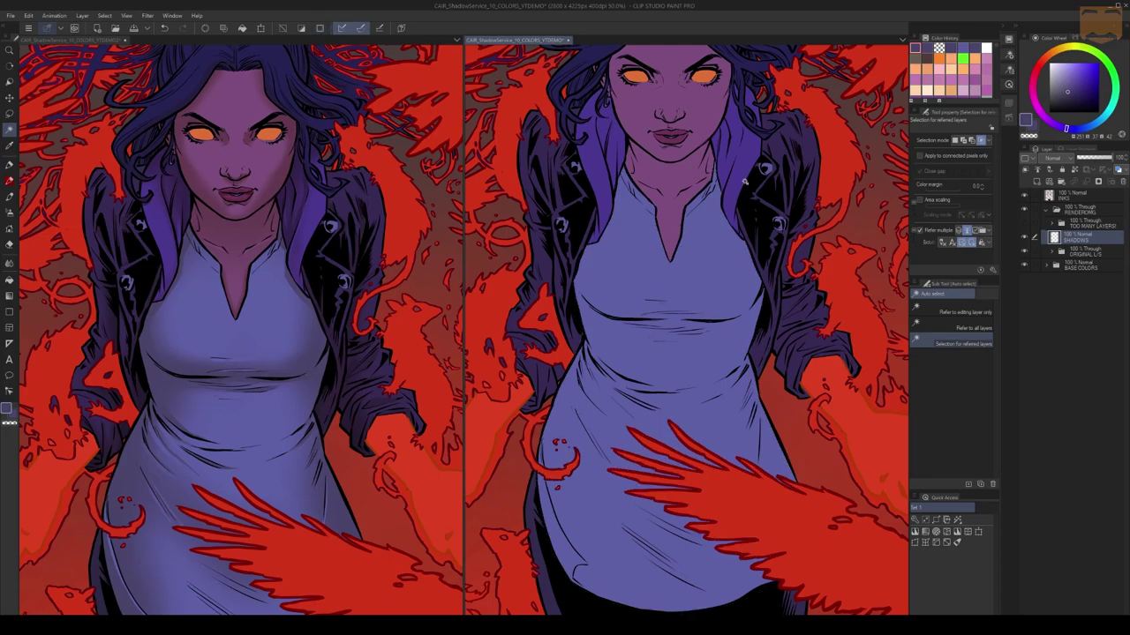
{"action": "key", "text": "p"}
{"action": "left_click", "coordinate": [126, 15]}
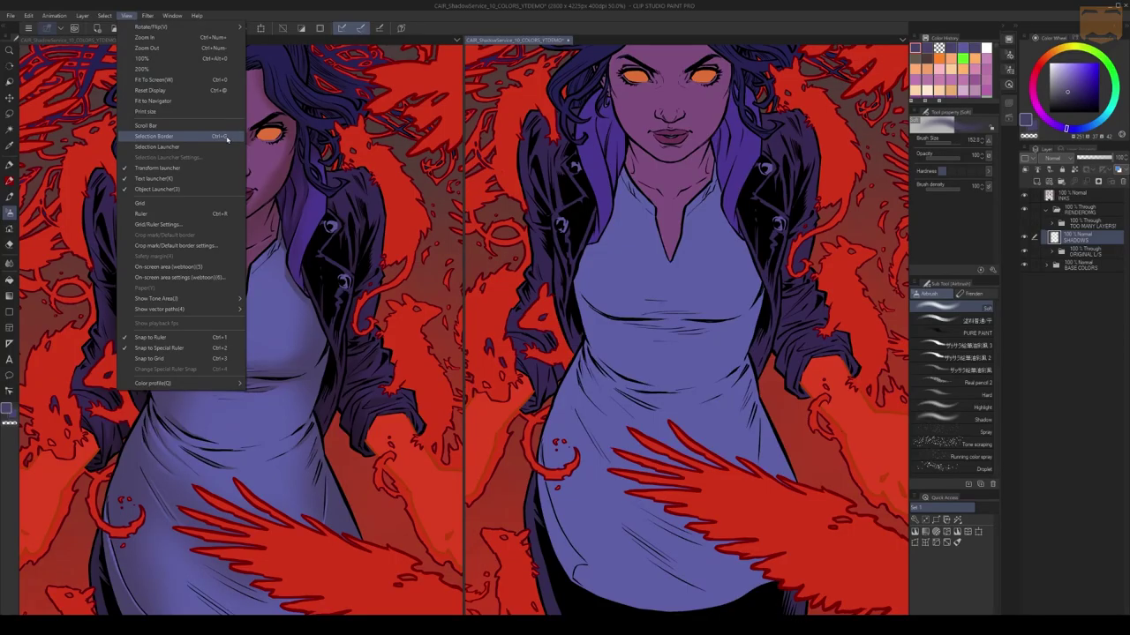
{"action": "left_click", "coordinate": [227, 139]}
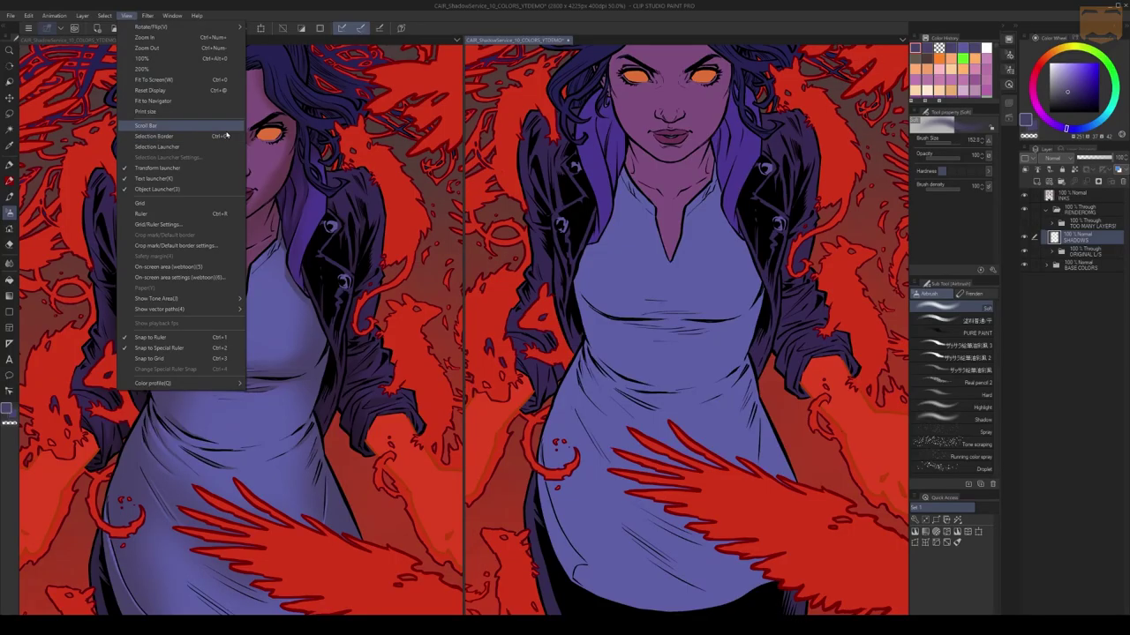
Airbrush broad soft shadows around the chest, neckline and sides of the dress on the SHADOWS layer.
{"action": "mouse_move", "coordinate": [729, 202]}
{"action": "left_mouse_down"}
{"action": "mouse_move", "coordinate": [762, 243]}
{"action": "mouse_move", "coordinate": [775, 293]}
{"action": "left_mouse_up"}
{"action": "mouse_move", "coordinate": [625, 159]}
{"action": "left_mouse_down"}
{"action": "mouse_move", "coordinate": [566, 287]}
{"action": "mouse_move", "coordinate": [555, 265]}
{"action": "mouse_move", "coordinate": [594, 311]}
{"action": "mouse_move", "coordinate": [697, 319]}
{"action": "mouse_move", "coordinate": [747, 307]}
{"action": "mouse_move", "coordinate": [786, 260]}
{"action": "mouse_move", "coordinate": [723, 207]}
{"action": "left_mouse_up"}
{"action": "left_click_drag", "start_coordinate": [708, 248], "coordinate": [730, 263]}
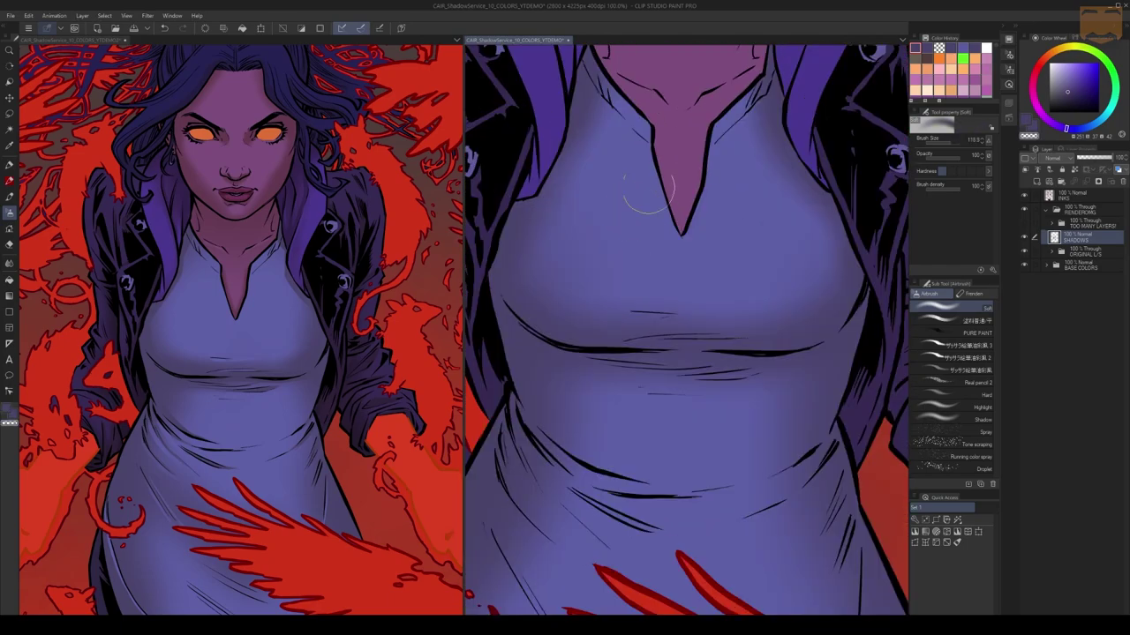
{"action": "mouse_move", "coordinate": [560, 247]}
{"action": "left_mouse_down"}
{"action": "mouse_move", "coordinate": [561, 278]}
{"action": "mouse_move", "coordinate": [649, 273]}
{"action": "mouse_move", "coordinate": [772, 297]}
{"action": "mouse_move", "coordinate": [781, 209]}
{"action": "left_mouse_up"}
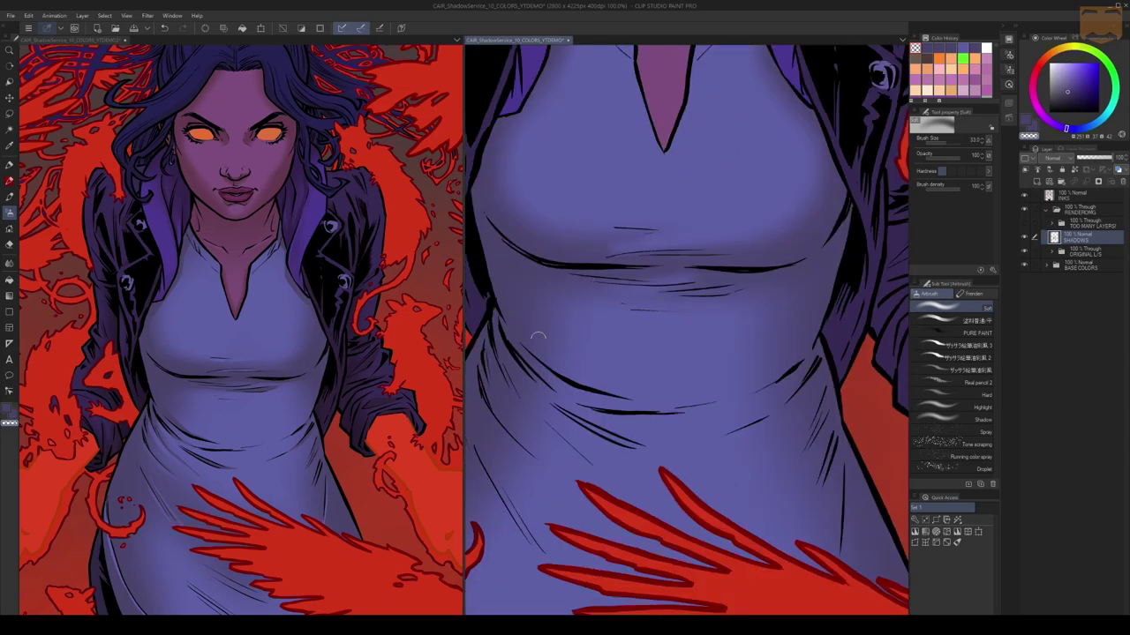
Airbrush fold shadows along the left side of the dress's waist and hip with a brush size of about 33.
{"action": "left_click_drag", "start_coordinate": [537, 341], "coordinate": [567, 389]}
{"action": "left_click_drag", "start_coordinate": [510, 363], "coordinate": [593, 436]}
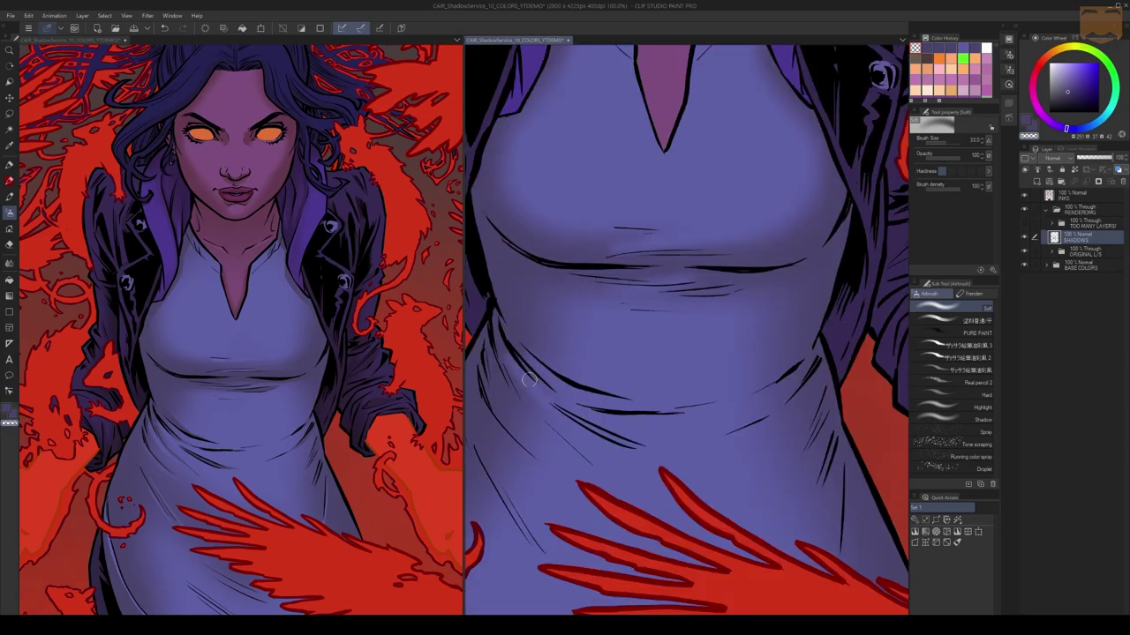
{"action": "mouse_move", "coordinate": [530, 378]}
{"action": "left_mouse_down"}
{"action": "mouse_move", "coordinate": [601, 441]}
{"action": "mouse_move", "coordinate": [495, 378]}
{"action": "mouse_move", "coordinate": [587, 465]}
{"action": "left_mouse_up"}
{"action": "left_click_drag", "start_coordinate": [492, 416], "coordinate": [592, 492]}
{"action": "left_click_drag", "start_coordinate": [477, 460], "coordinate": [593, 587]}
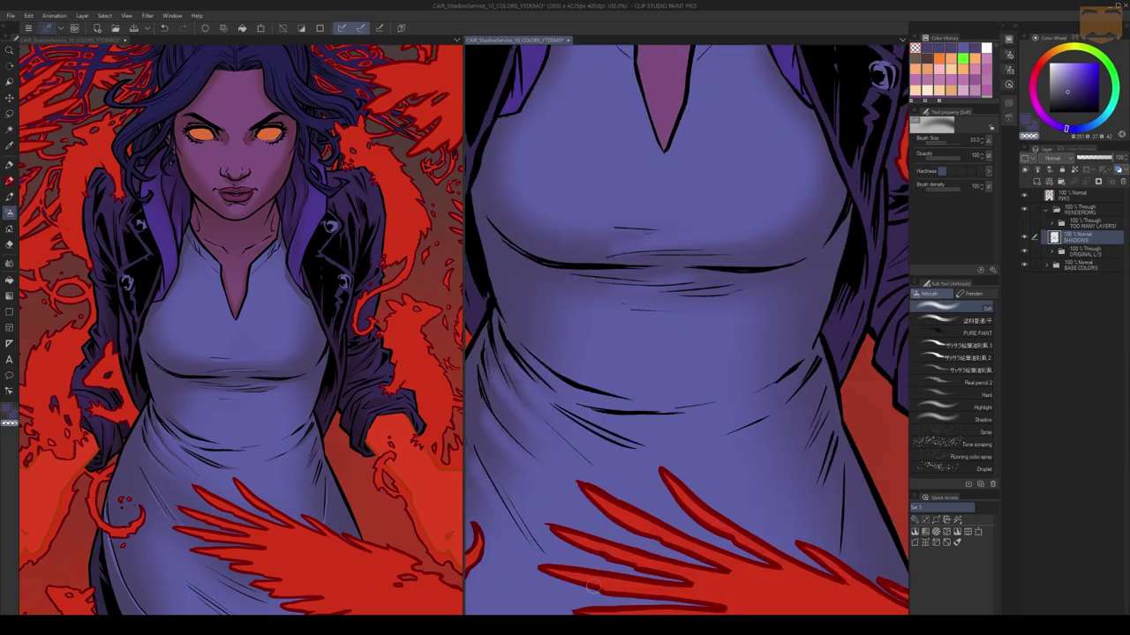
Airbrush fold shadows along the right hip of the dress, undoing and redoing the first stroke, and deepen the chest shading.
{"action": "mouse_move", "coordinate": [806, 368]}
{"action": "left_mouse_down"}
{"action": "mouse_move", "coordinate": [773, 395]}
{"action": "mouse_move", "coordinate": [798, 468]}
{"action": "left_mouse_up"}
{"action": "key", "text": "ctrl+z"}
{"action": "left_click_drag", "start_coordinate": [836, 456], "coordinate": [819, 512]}
{"action": "mouse_move", "coordinate": [837, 350]}
{"action": "left_mouse_down"}
{"action": "mouse_move", "coordinate": [796, 213]}
{"action": "mouse_move", "coordinate": [811, 422]}
{"action": "left_mouse_up"}
{"action": "left_click_drag", "start_coordinate": [714, 175], "coordinate": [766, 271]}
{"action": "left_click", "coordinate": [771, 234], "text": "alt"}
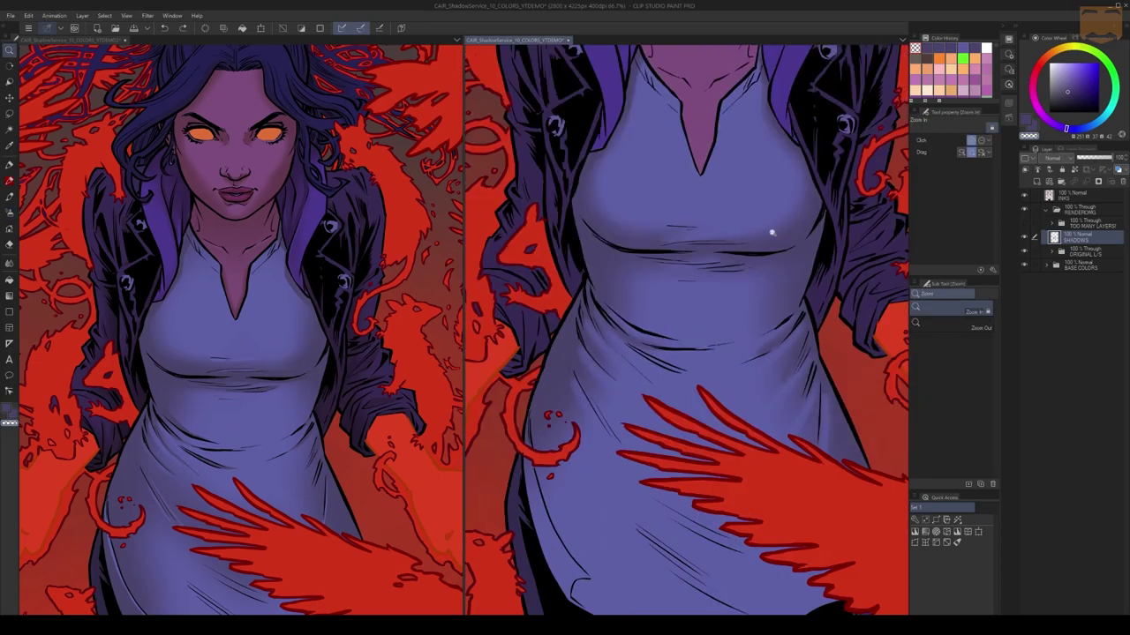
{"action": "left_click", "coordinate": [771, 232], "text": "alt"}
{"action": "left_click_drag", "start_coordinate": [808, 185], "coordinate": [750, 220]}
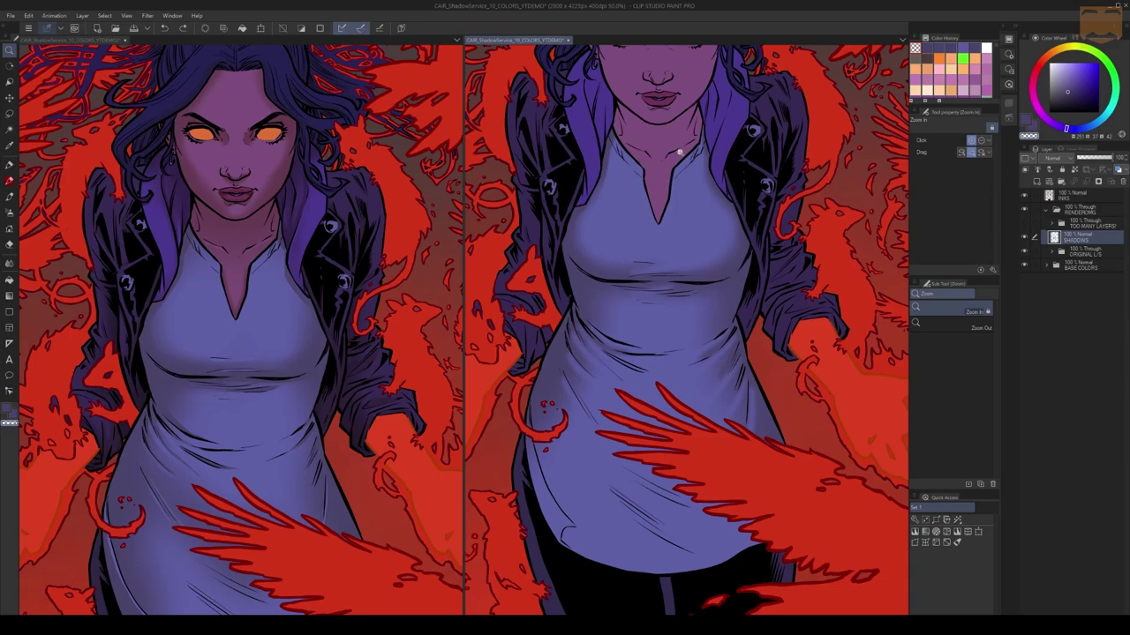
Add a new raster layer above SHADOWS and name it HIGHLIGHTS.
{"action": "key", "text": "m"}
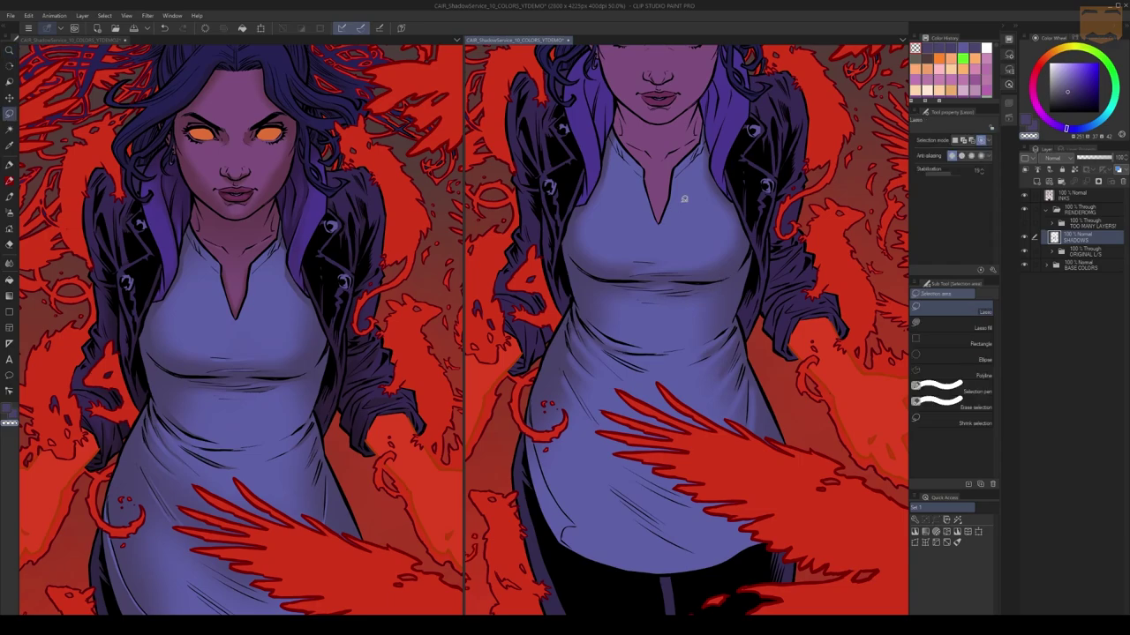
{"action": "scroll", "coordinate": [692, 193], "scroll_direction": "up", "scroll_amount": 2}
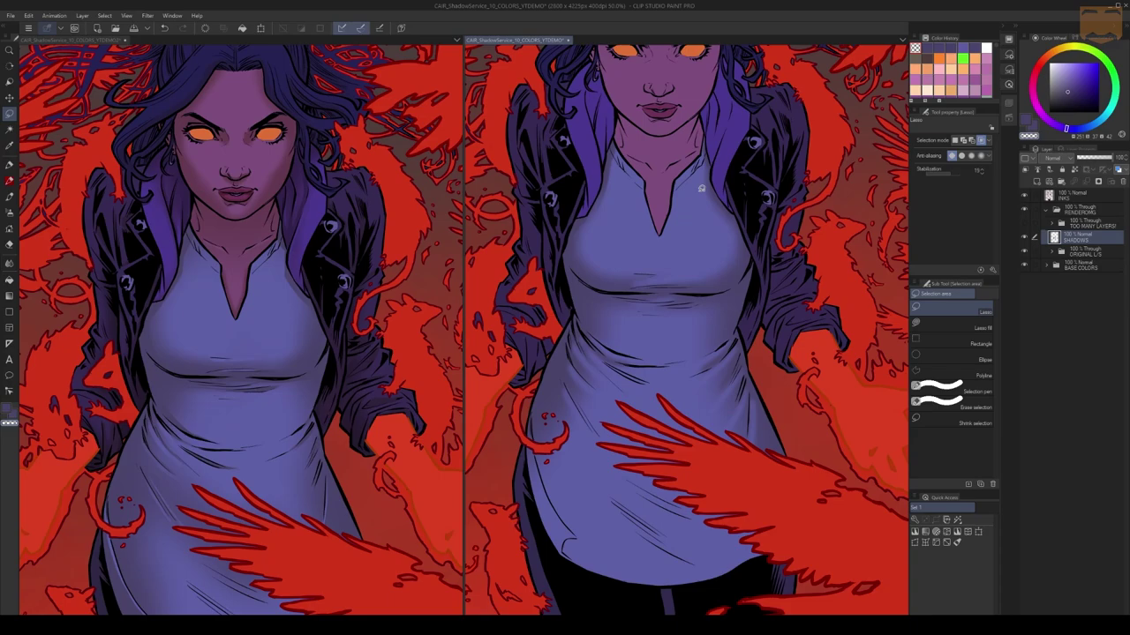
{"action": "key", "text": "ctrl+plus"}
{"action": "left_click", "coordinate": [1037, 182]}
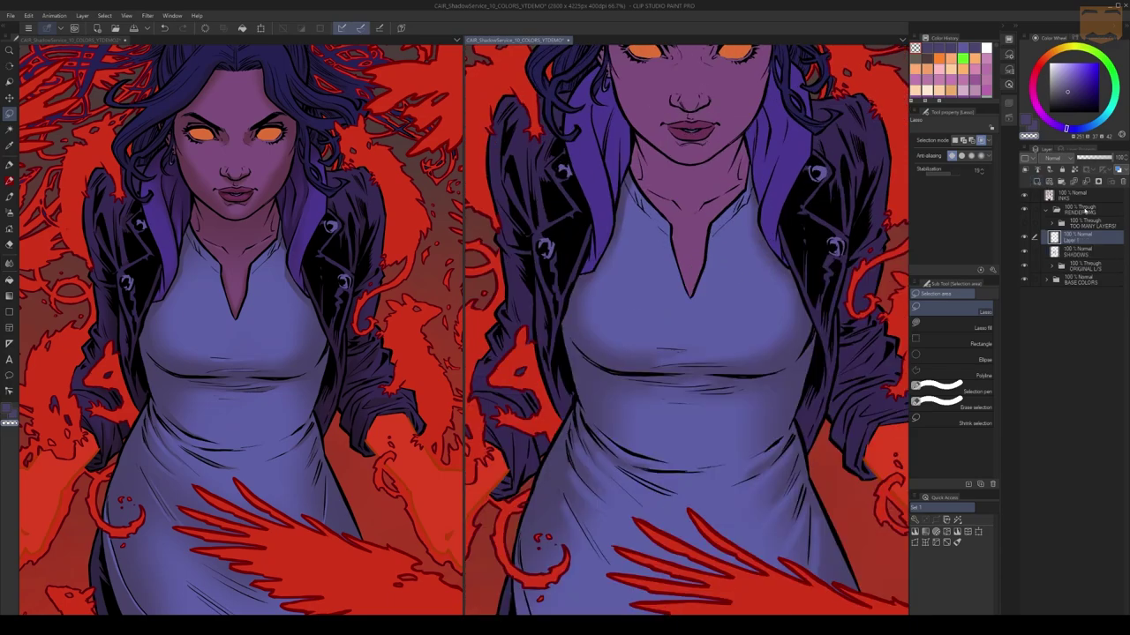
{"action": "left_click", "coordinate": [1069, 159]}
Choose a pale warm cream drawing color and set the HIGHLIGHTS layer's blending mode to Hard light.
{"action": "left_click", "coordinate": [1058, 50]}
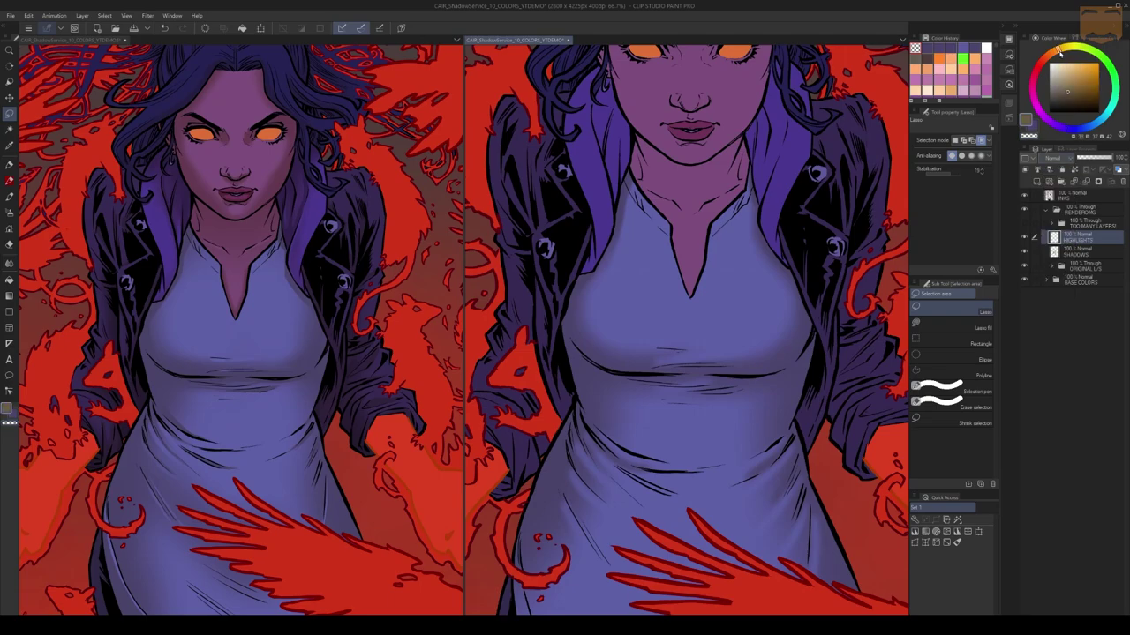
{"action": "left_click", "coordinate": [1065, 64]}
{"action": "left_click", "coordinate": [1053, 158]}
{"action": "left_click", "coordinate": [1059, 288]}
Select the whole dress and try airbrushing broad cream highlights over it on the HIGHLIGHTS layer with a very large soft brush.
{"action": "mouse_move", "coordinate": [815, 200]}
{"action": "left_mouse_down"}
{"action": "mouse_move", "coordinate": [786, 183]}
{"action": "mouse_move", "coordinate": [807, 185]}
{"action": "mouse_move", "coordinate": [789, 203]}
{"action": "mouse_move", "coordinate": [770, 190]}
{"action": "left_mouse_up"}
{"action": "key", "text": "b"}
{"action": "left_click_drag", "start_coordinate": [759, 287], "coordinate": [781, 260]}
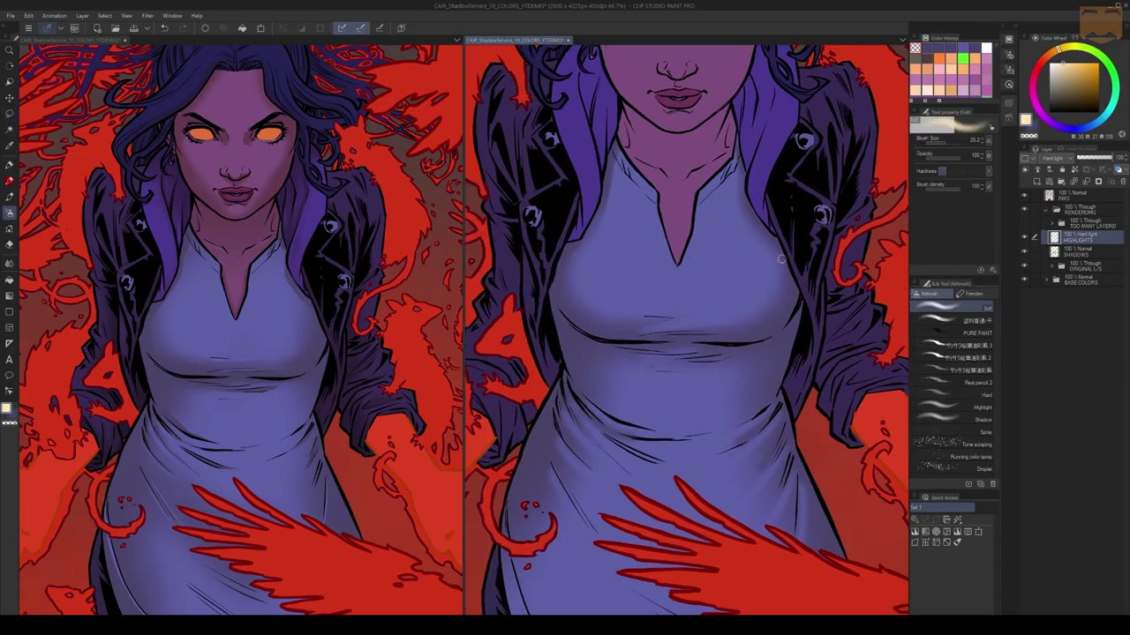
{"action": "key", "text": "m"}
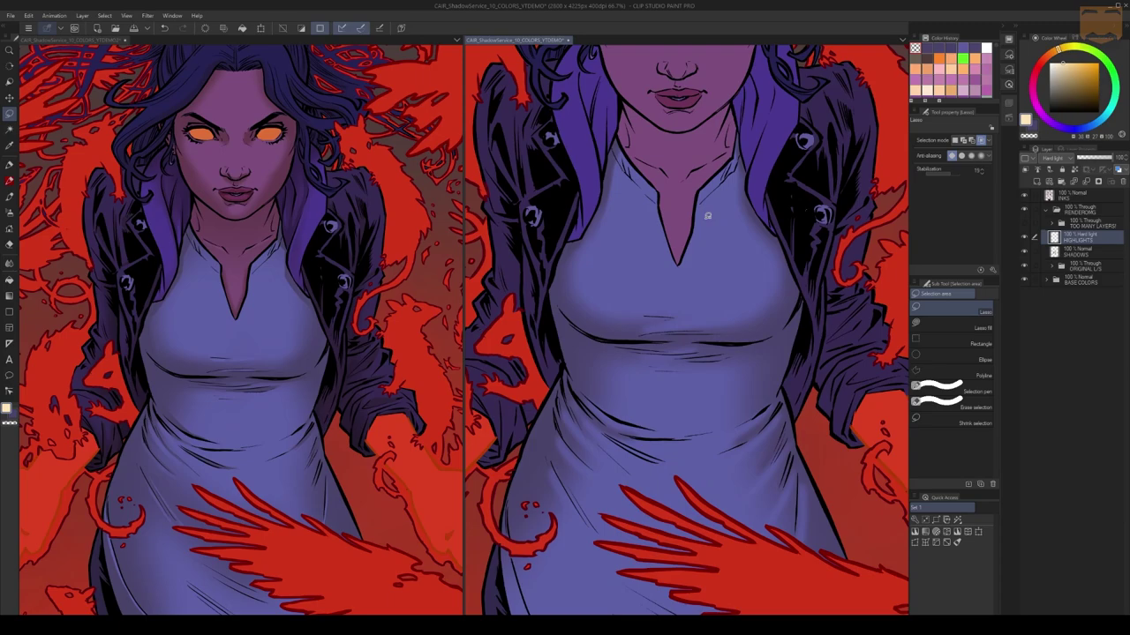
{"action": "key", "text": "w"}
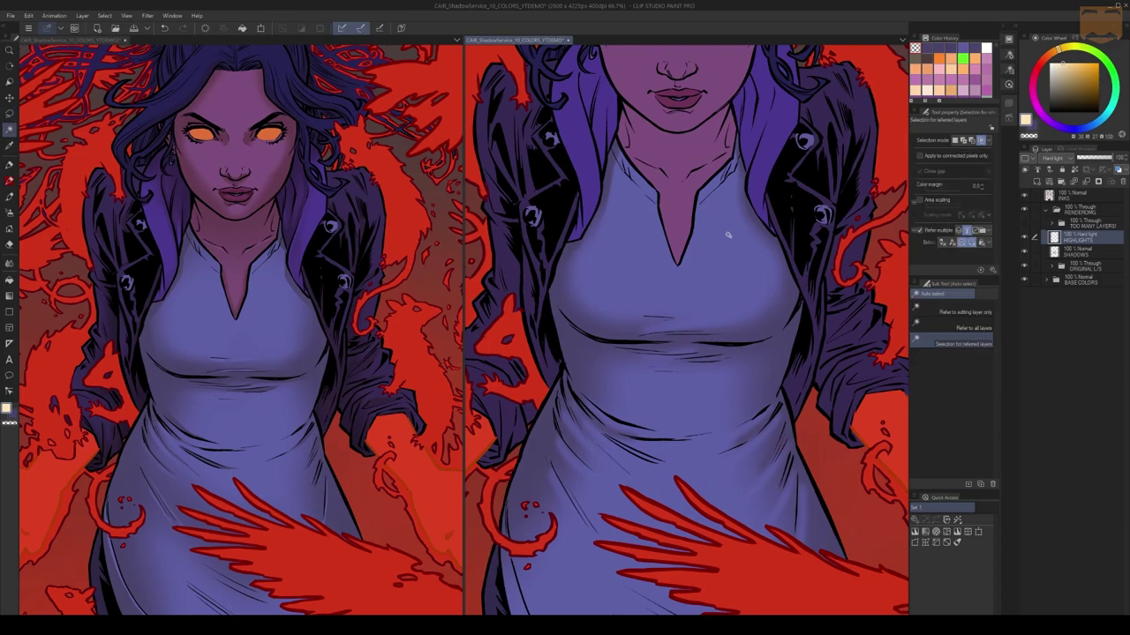
{"action": "left_click", "coordinate": [724, 232]}
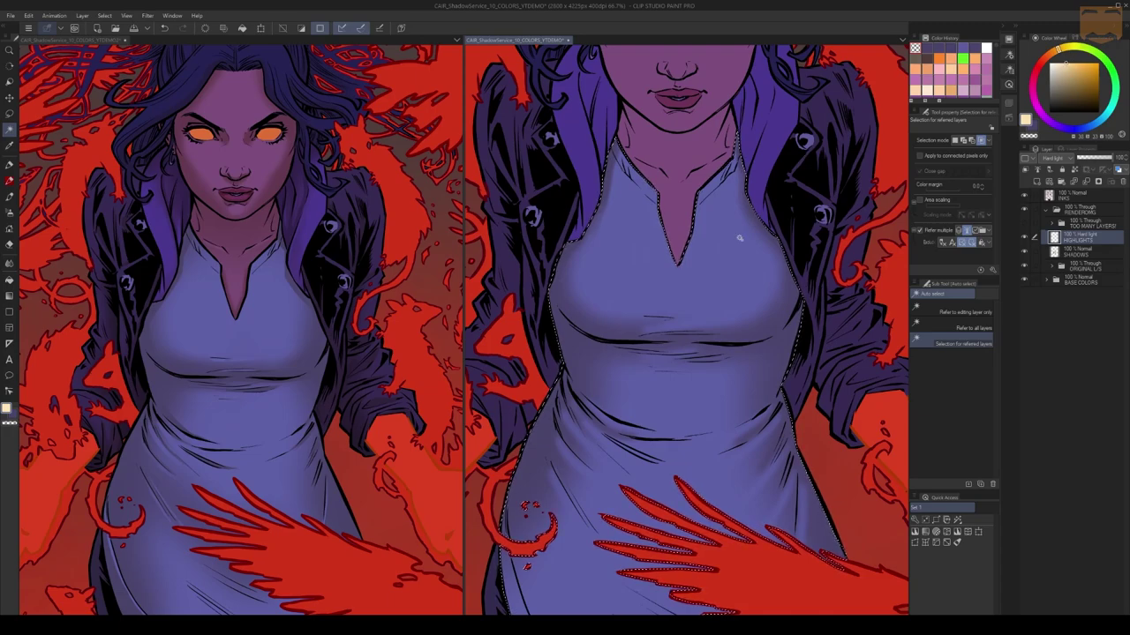
{"action": "key", "text": "b"}
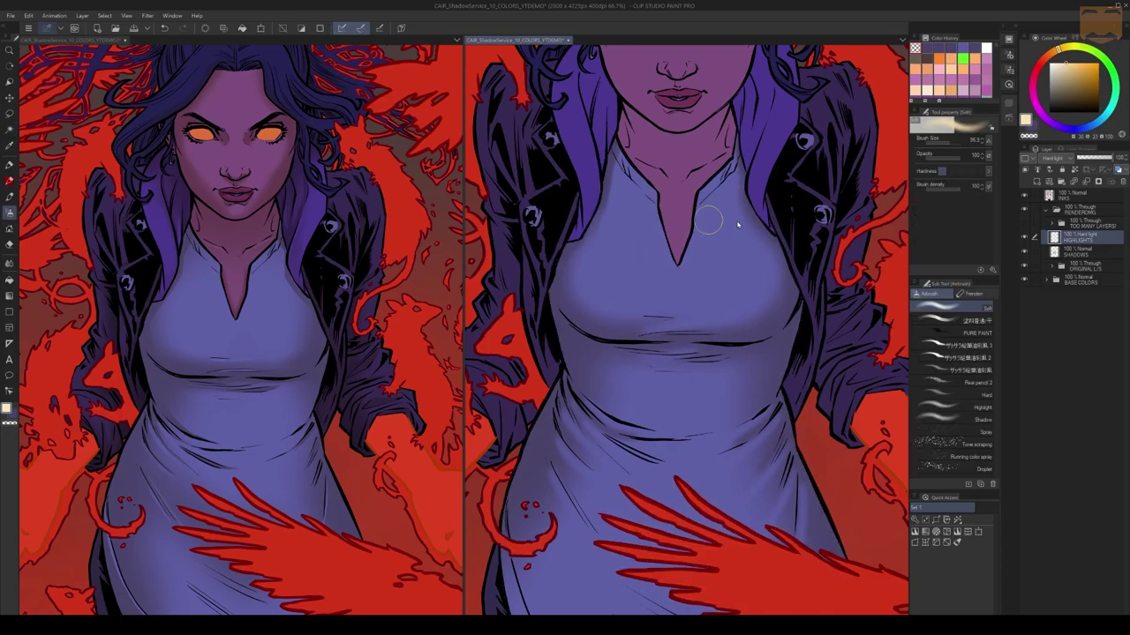
{"action": "mouse_move", "coordinate": [640, 164]}
{"action": "left_mouse_down"}
{"action": "mouse_move", "coordinate": [679, 212]}
{"action": "mouse_move", "coordinate": [724, 203]}
{"action": "mouse_move", "coordinate": [667, 327]}
{"action": "mouse_move", "coordinate": [762, 273]}
{"action": "mouse_move", "coordinate": [689, 230]}
{"action": "mouse_move", "coordinate": [640, 361]}
{"action": "mouse_move", "coordinate": [671, 380]}
{"action": "mouse_move", "coordinate": [631, 499]}
{"action": "mouse_move", "coordinate": [660, 404]}
{"action": "mouse_move", "coordinate": [732, 479]}
{"action": "mouse_move", "coordinate": [630, 542]}
{"action": "left_mouse_up"}
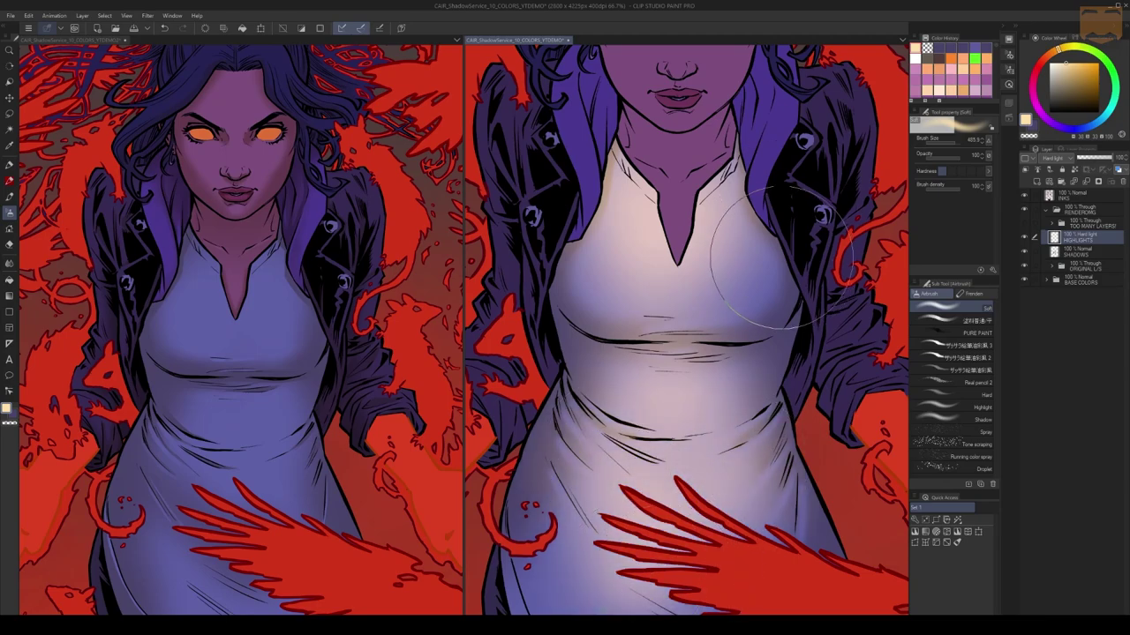
Undo all the broad highlight strokes on the dress and clear the selection.
{"action": "key", "text": "ctrl+z"}
{"action": "key", "text": "ctrl+z"}
{"action": "key", "text": "ctrl+z"}
{"action": "key", "text": "ctrl+z"}
{"action": "key", "text": "ctrl+z"}
{"action": "key", "text": "ctrl+z"}
{"action": "key", "text": "ctrl+z"}
{"action": "key", "text": "ctrl+z"}
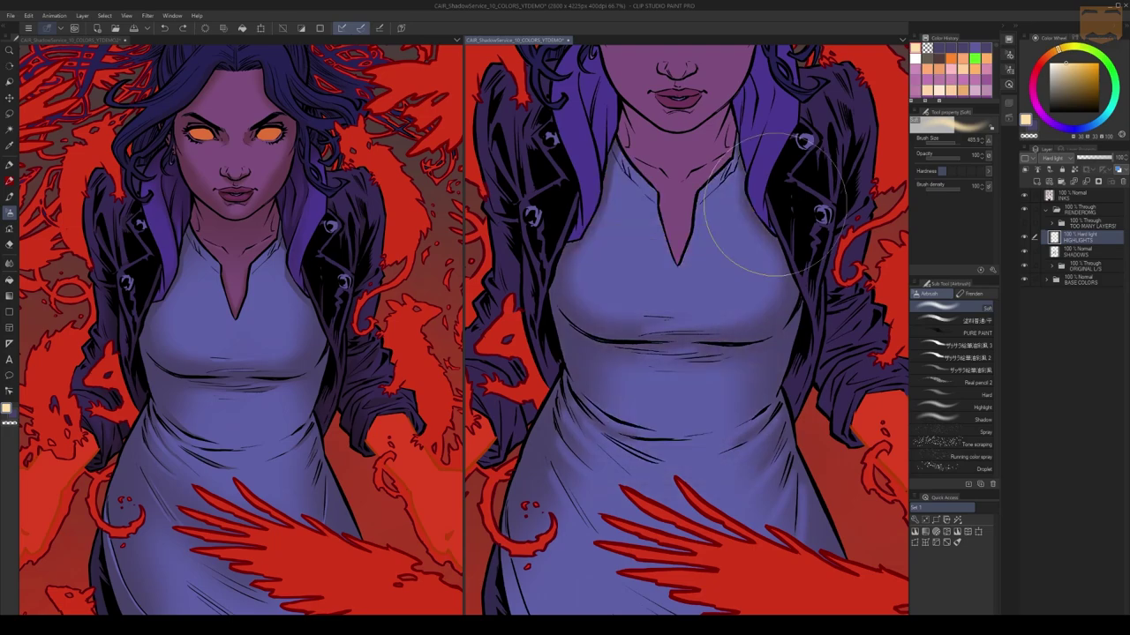
{"action": "key", "text": "ctrl+h"}
{"action": "key", "text": "ctrl+d"}
Select the dress area and subtract the painted pixels of the SHADOWS layer from that selection.
{"action": "key", "text": "alt+bracketleft"}
{"action": "key", "text": "m"}
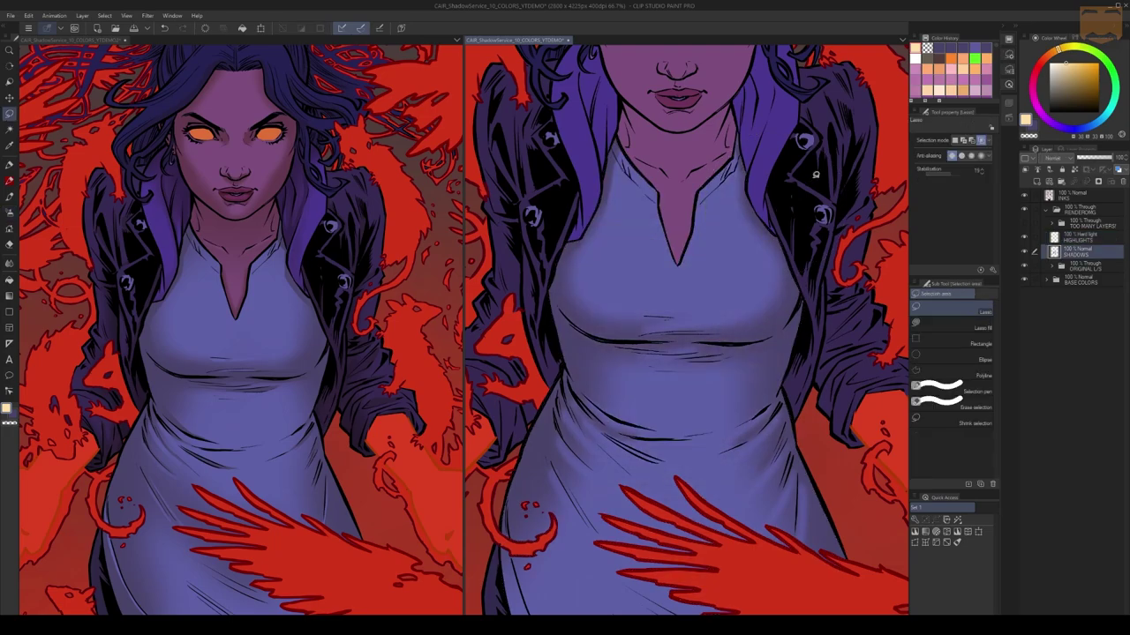
{"action": "key", "text": "w"}
{"action": "left_click", "coordinate": [730, 266]}
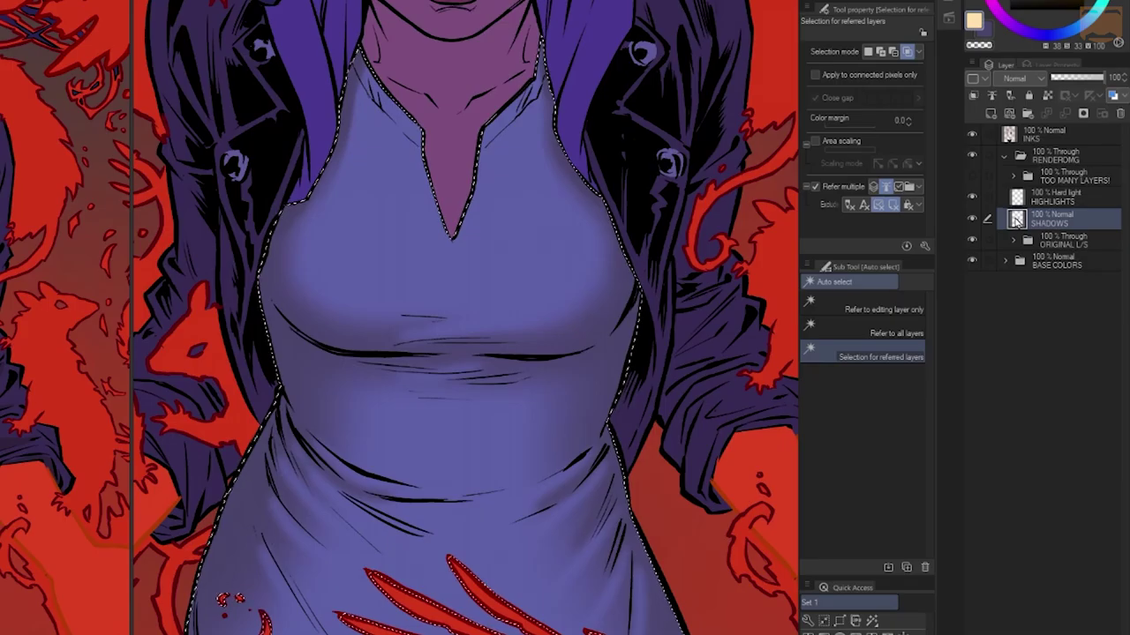
{"action": "left_click", "coordinate": [1017, 220], "text": "ctrl"}
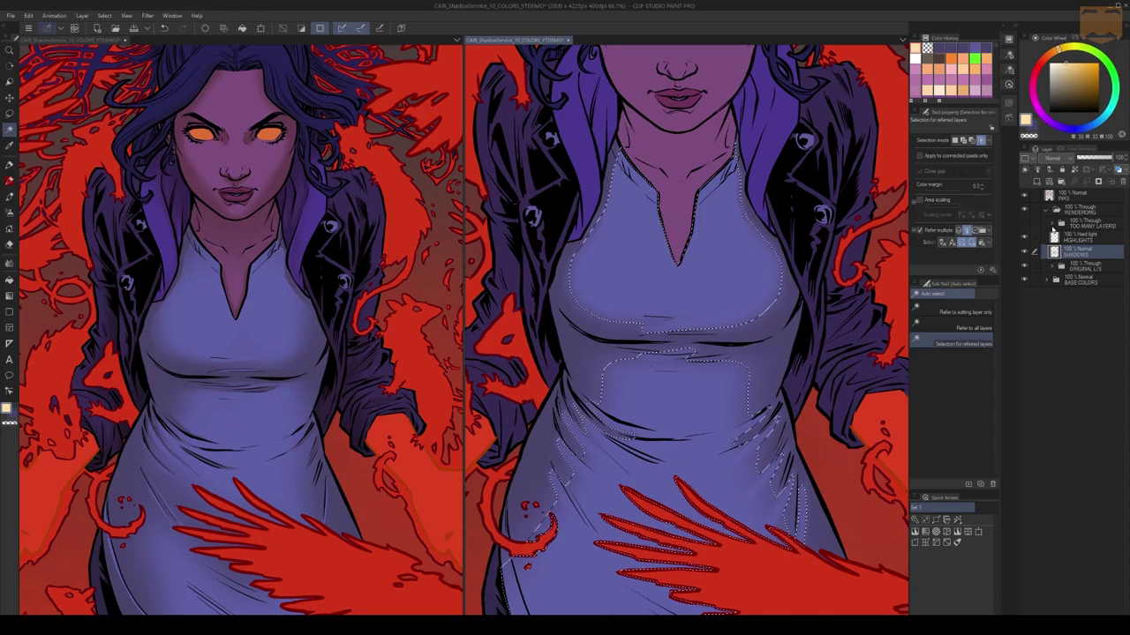
Restore the selection of the unshaded dress area, hide its outline and make HIGHLIGHTS the editing layer.
{"action": "key", "text": "ctrl+d"}
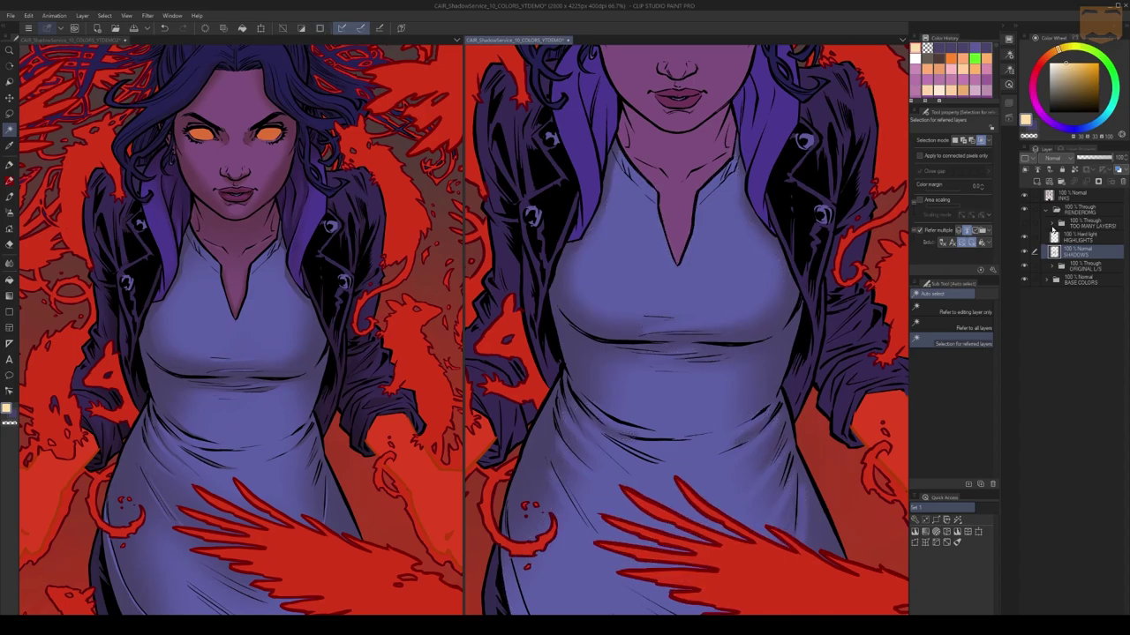
{"action": "key", "text": "b"}
{"action": "key", "text": "ctrl+shift+d"}
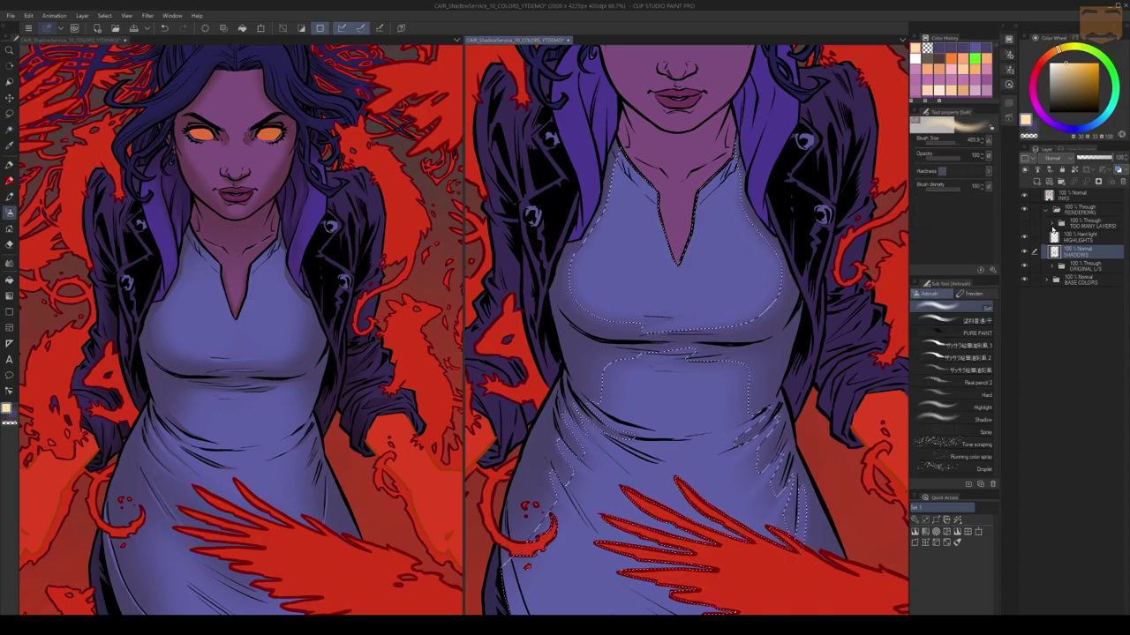
{"action": "scroll", "coordinate": [736, 288], "scroll_direction": "down", "scroll_amount": 2}
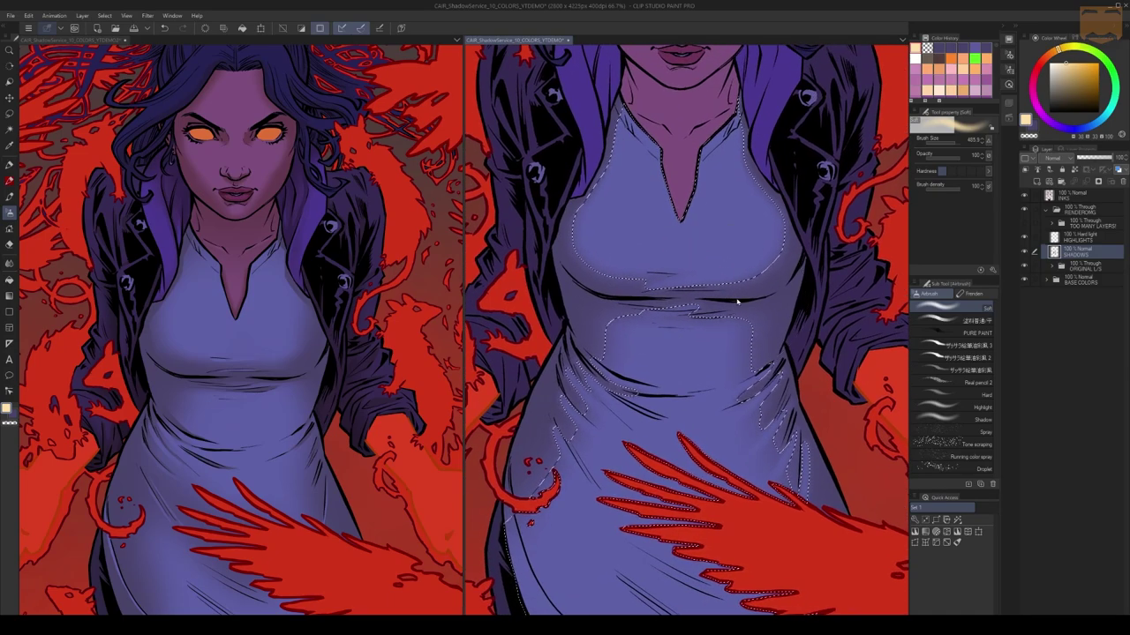
{"action": "key", "text": "ctrl+d"}
{"action": "left_click_drag", "start_coordinate": [798, 202], "coordinate": [797, 251]}
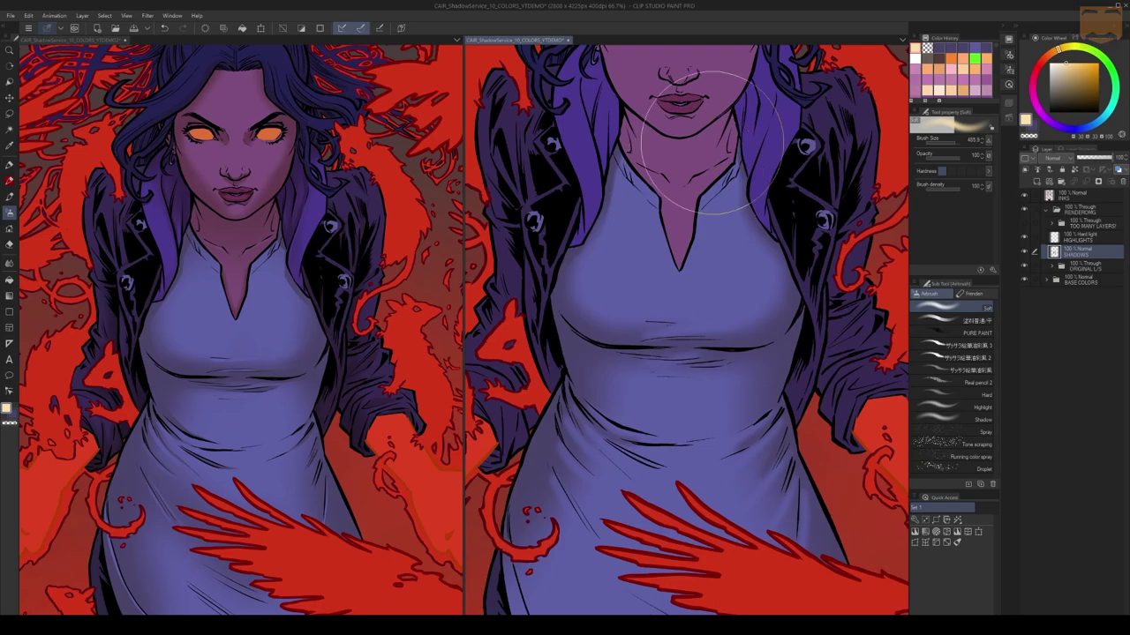
{"action": "left_click", "coordinate": [1076, 241]}
Try airbrushing strong cream highlights over the unshaded chest, waist and skirt, and clear them from the HIGHLIGHTS layer.
{"action": "mouse_move", "coordinate": [626, 199]}
{"action": "left_mouse_down"}
{"action": "mouse_move", "coordinate": [730, 274]}
{"action": "mouse_move", "coordinate": [666, 182]}
{"action": "mouse_move", "coordinate": [637, 300]}
{"action": "mouse_move", "coordinate": [726, 389]}
{"action": "mouse_move", "coordinate": [648, 413]}
{"action": "mouse_move", "coordinate": [737, 496]}
{"action": "mouse_move", "coordinate": [707, 556]}
{"action": "mouse_move", "coordinate": [653, 578]}
{"action": "mouse_move", "coordinate": [728, 538]}
{"action": "left_mouse_up"}
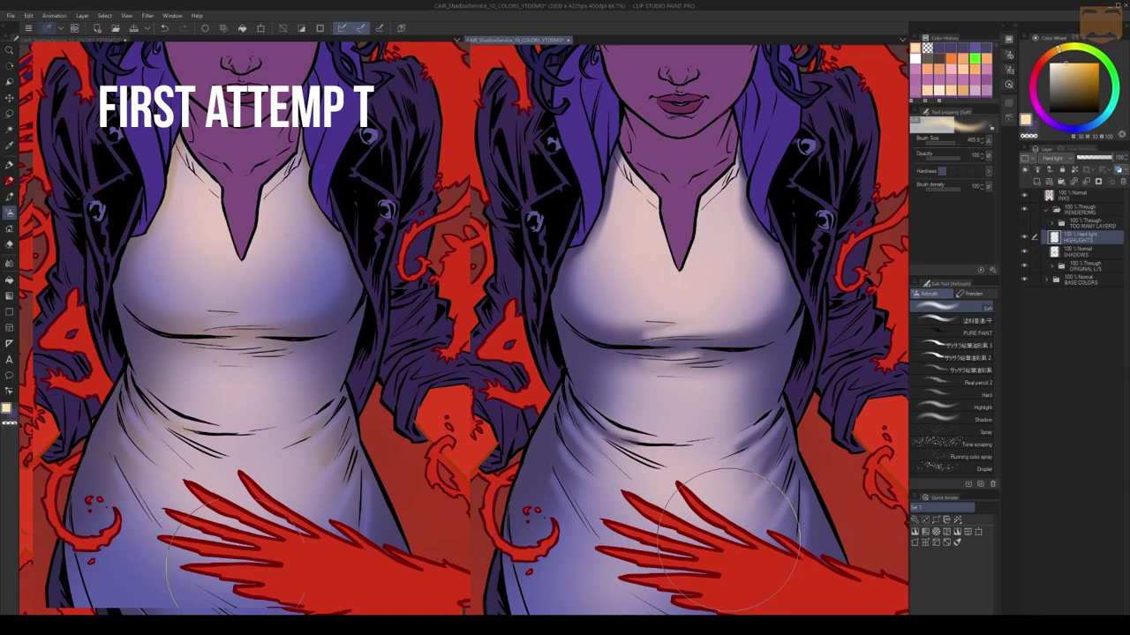
{"action": "key", "text": "bracketleft"}
{"action": "key", "text": "bracketleft"}
{"action": "key", "text": "bracketleft"}
{"action": "key", "text": "bracketleft"}
{"action": "key", "text": "Delete"}
Enlarge the soft airbrush to about 547 and lay gentle cream highlights over the chest, waist and upper skirt.
{"action": "key", "text": "bracketright"}
{"action": "key", "text": "bracketright"}
{"action": "key", "text": "bracketright"}
{"action": "key", "text": "bracketright"}
{"action": "left_click_drag", "start_coordinate": [681, 265], "coordinate": [778, 256]}
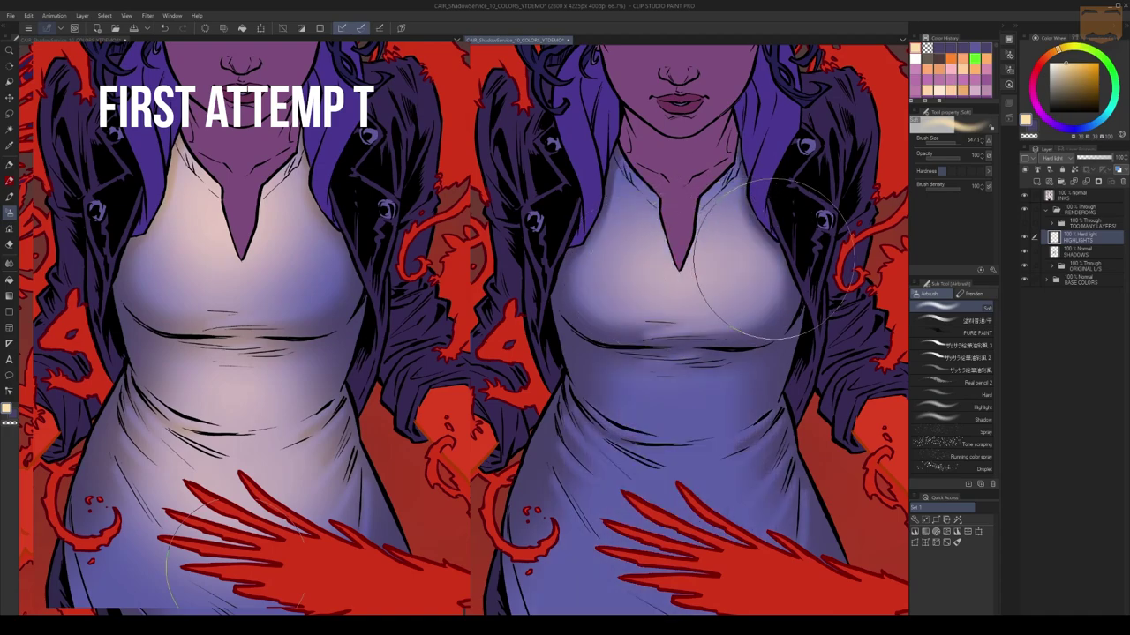
{"action": "key", "text": "bracketleft"}
{"action": "left_click_drag", "start_coordinate": [644, 392], "coordinate": [724, 390]}
{"action": "mouse_move", "coordinate": [661, 447]}
{"action": "left_mouse_down"}
{"action": "mouse_move", "coordinate": [678, 490]}
{"action": "mouse_move", "coordinate": [716, 459]}
{"action": "left_mouse_up"}
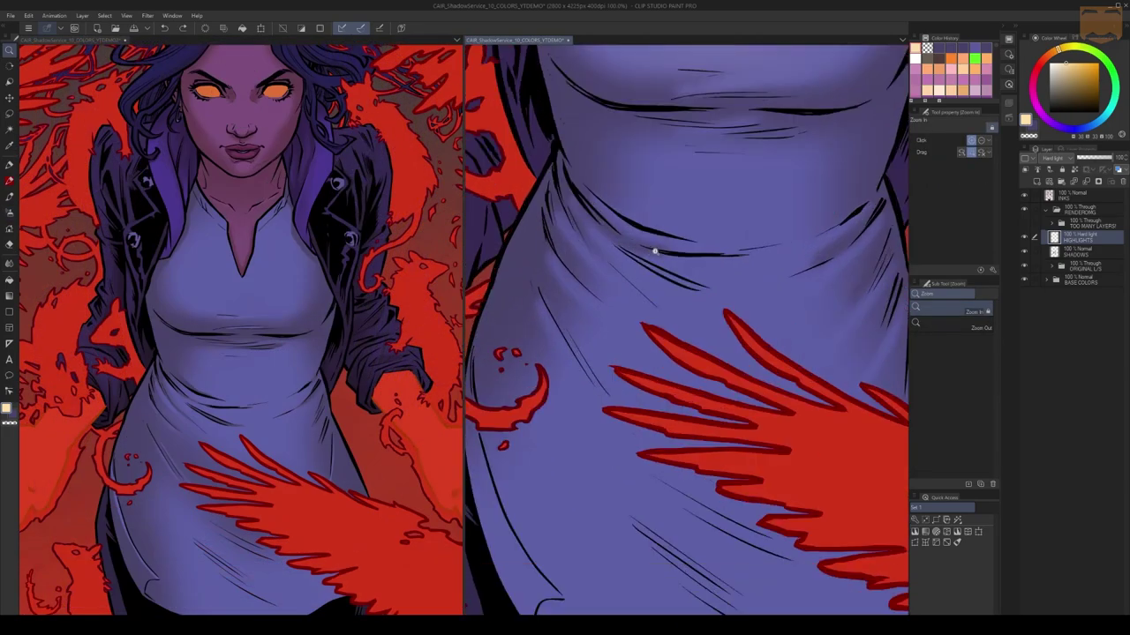
Try airbrushing highlights along the fold lines at the dress's left waist with brush size 29 and opacity 33.
{"action": "left_click_drag", "start_coordinate": [650, 250], "coordinate": [791, 246]}
{"action": "key", "text": "b"}
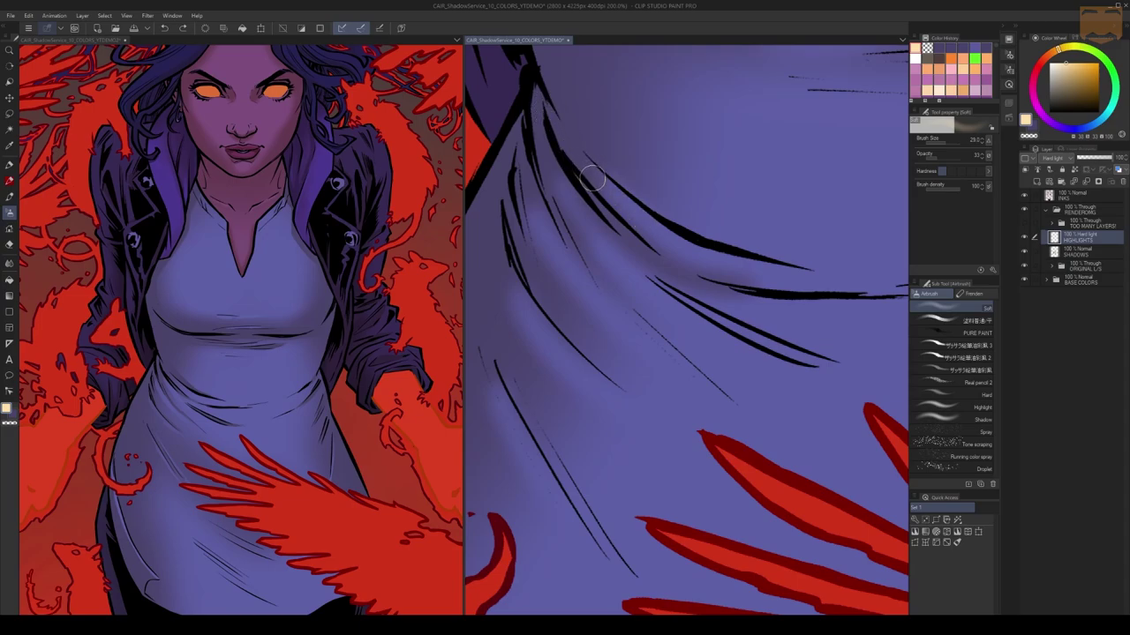
{"action": "mouse_move", "coordinate": [614, 196]}
{"action": "left_mouse_down"}
{"action": "mouse_move", "coordinate": [680, 243]}
{"action": "mouse_move", "coordinate": [792, 289]}
{"action": "left_mouse_up"}
{"action": "mouse_move", "coordinate": [565, 194]}
{"action": "left_mouse_down"}
{"action": "mouse_move", "coordinate": [622, 264]}
{"action": "mouse_move", "coordinate": [704, 330]}
{"action": "left_mouse_up"}
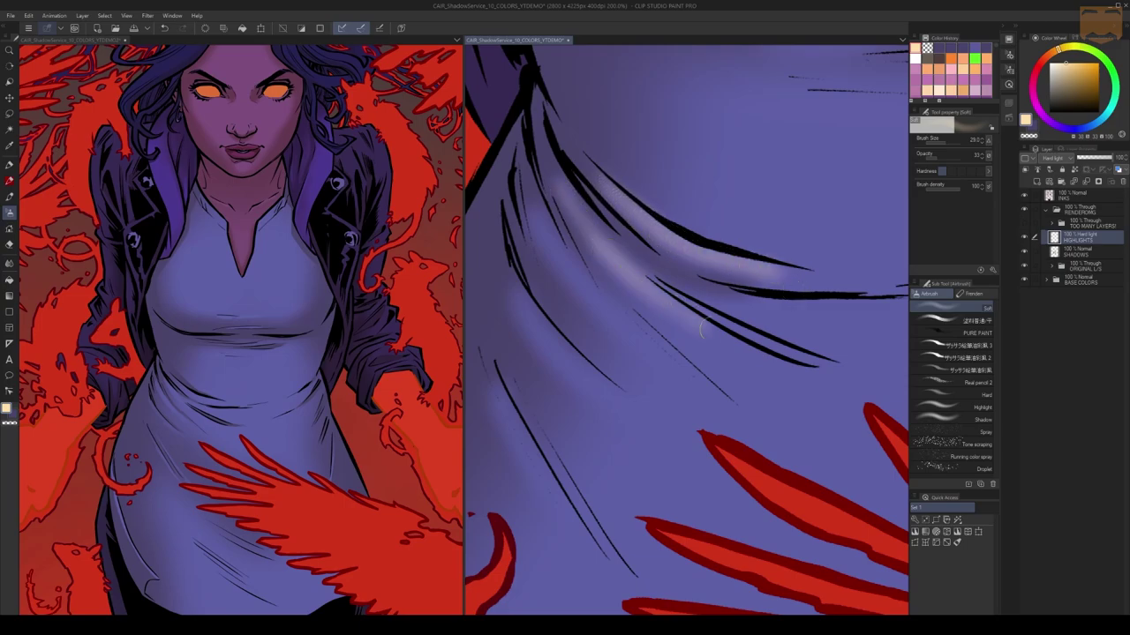
{"action": "left_click_drag", "start_coordinate": [545, 201], "coordinate": [622, 319]}
{"action": "left_click_drag", "start_coordinate": [509, 262], "coordinate": [609, 393]}
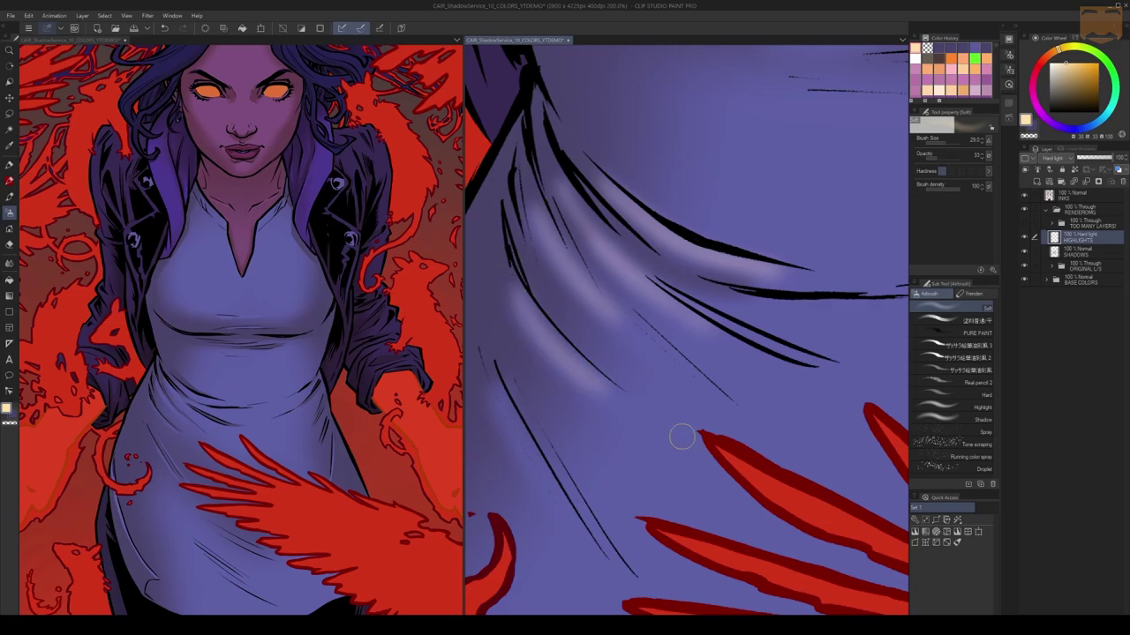
Undo the four fold highlight strokes at the left waist.
{"action": "key", "text": "ctrl+z"}
{"action": "key", "text": "ctrl+z"}
{"action": "key", "text": "ctrl+z"}
{"action": "key", "text": "ctrl+z"}
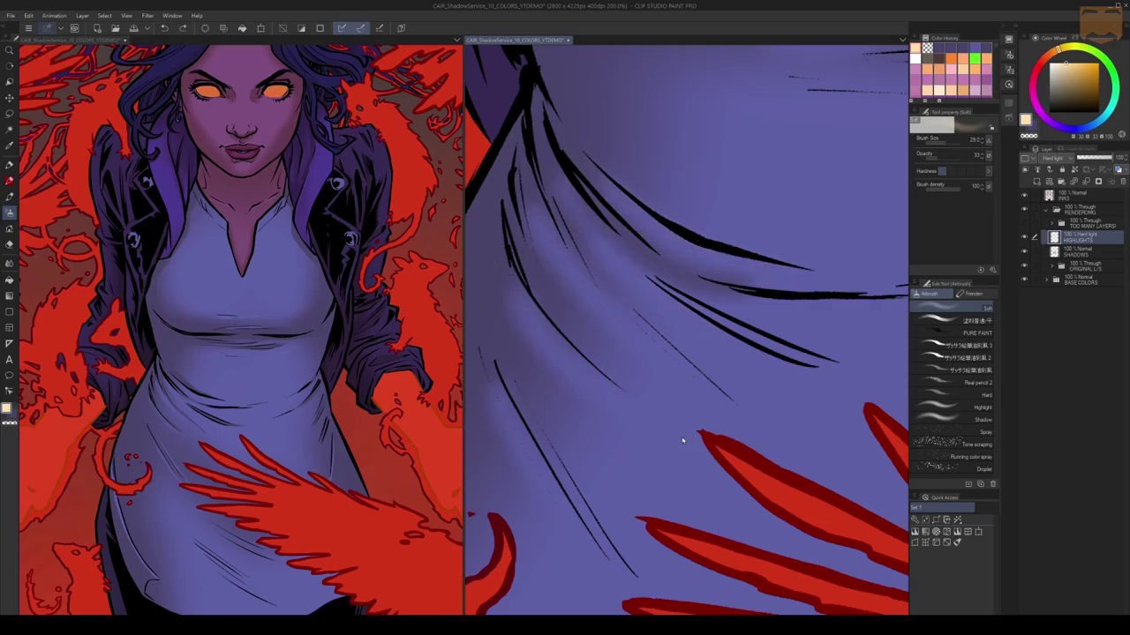
Build up soft cream highlights on the chest, waist and skirt at opacity 33 with an airbrush of about 540 to 600, redoing one waist stroke.
{"action": "key", "text": "ctrl+space"}
{"action": "left_click", "coordinate": [692, 257], "text": "alt"}
{"action": "left_click", "coordinate": [693, 255], "text": "alt"}
{"action": "left_click", "coordinate": [694, 254], "text": "alt"}
{"action": "left_click_drag", "start_coordinate": [800, 226], "coordinate": [698, 315]}
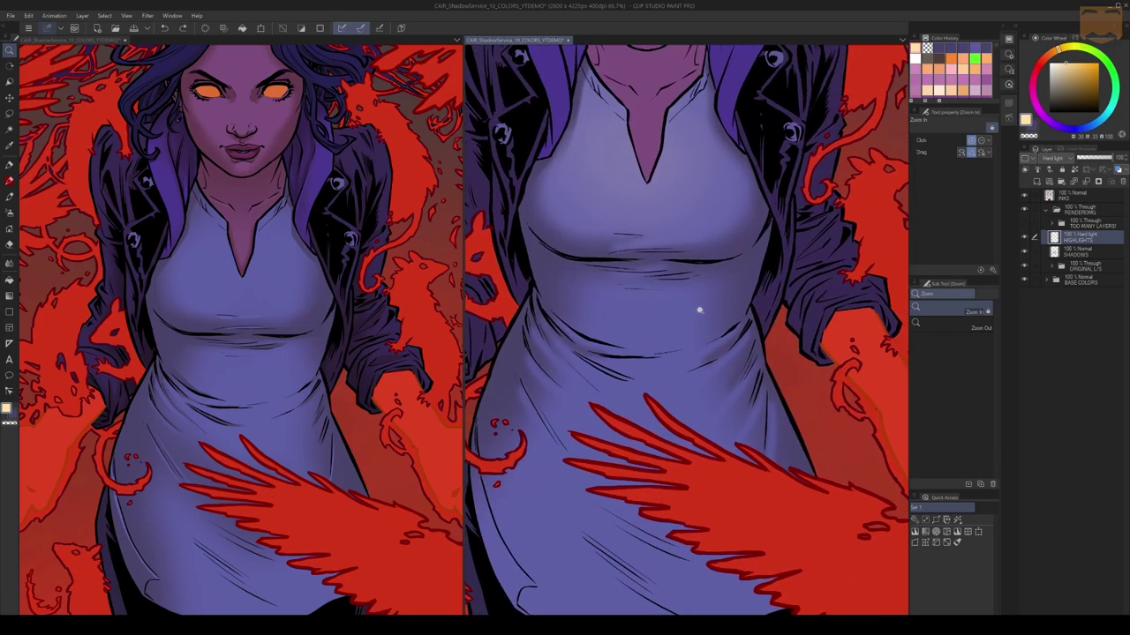
{"action": "mouse_move", "coordinate": [762, 219]}
{"action": "left_mouse_down"}
{"action": "mouse_move", "coordinate": [764, 252]}
{"action": "mouse_move", "coordinate": [770, 245]}
{"action": "left_mouse_up"}
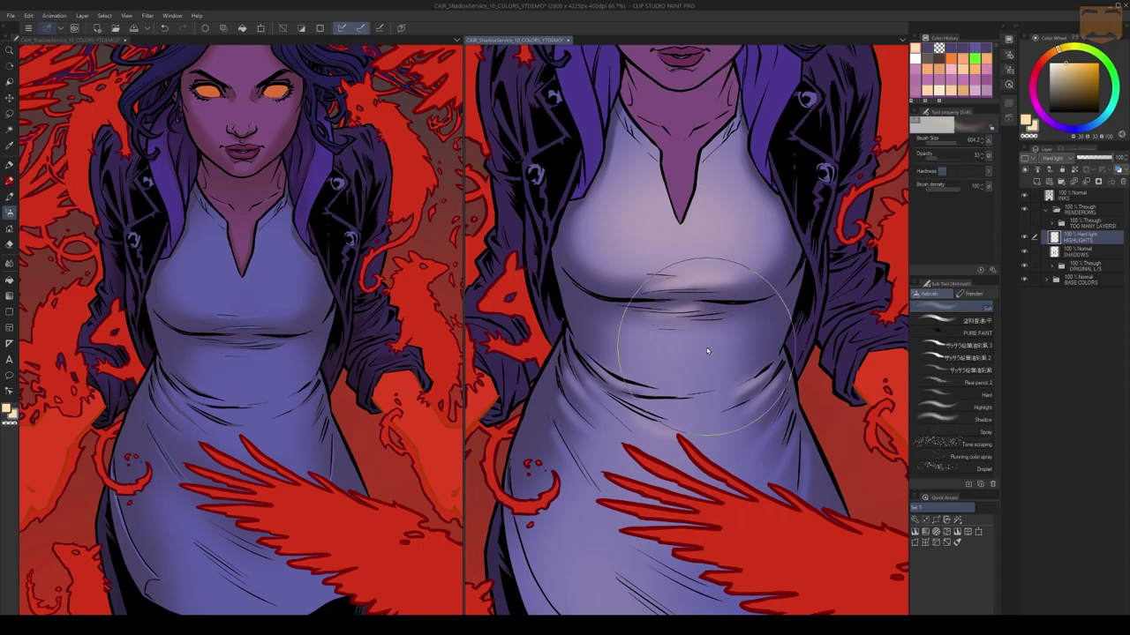
{"action": "mouse_move", "coordinate": [674, 368]}
{"action": "left_mouse_down"}
{"action": "mouse_move", "coordinate": [671, 396]}
{"action": "mouse_move", "coordinate": [720, 321]}
{"action": "mouse_move", "coordinate": [679, 383]}
{"action": "left_mouse_up"}
{"action": "key", "text": "ctrl+z"}
{"action": "left_click_drag", "start_coordinate": [726, 339], "coordinate": [678, 353]}
{"action": "left_click_drag", "start_coordinate": [656, 325], "coordinate": [668, 310]}
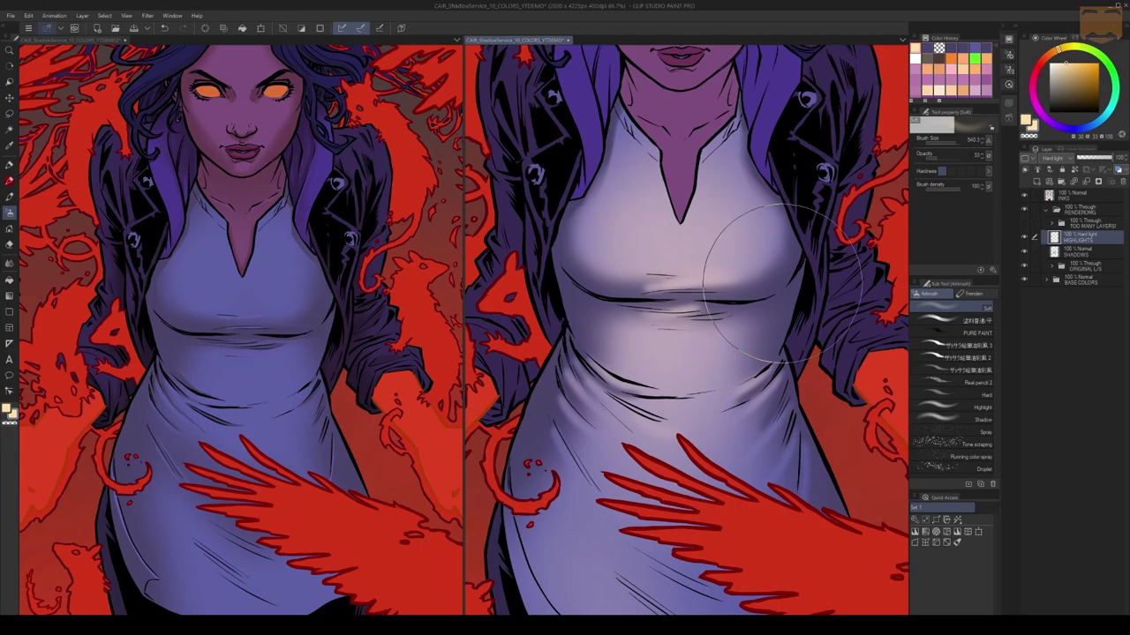
{"action": "left_click_drag", "start_coordinate": [613, 474], "coordinate": [634, 495]}
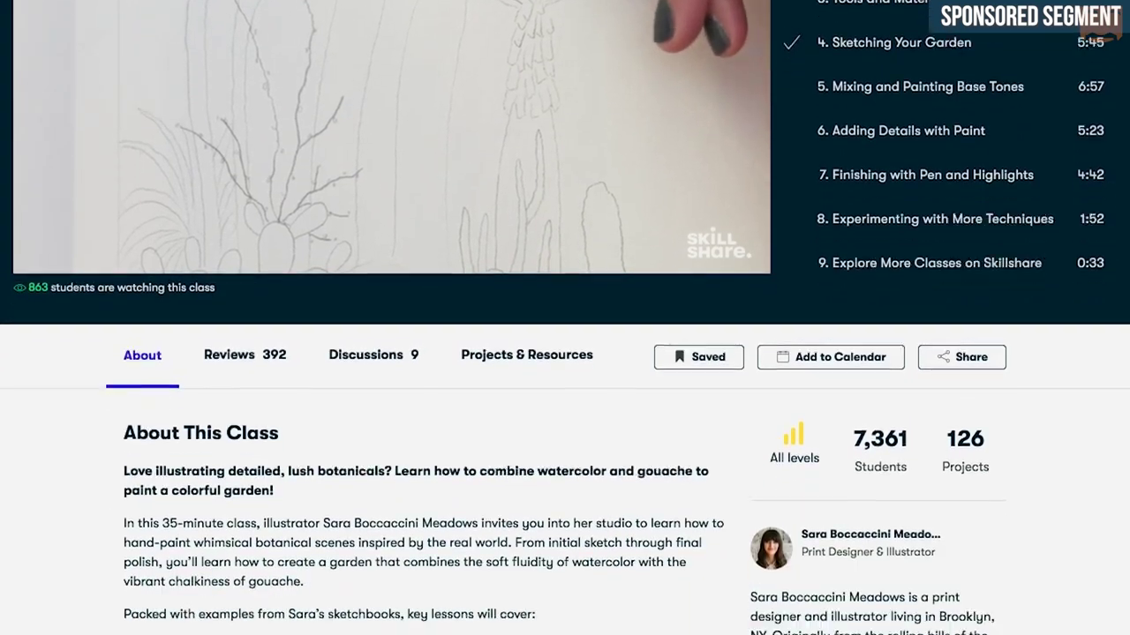
Switch to the Skillshare botanical painting class page and browse its reviews, discussions, project description and student projects.
{"action": "left_click", "coordinate": [245, 213]}
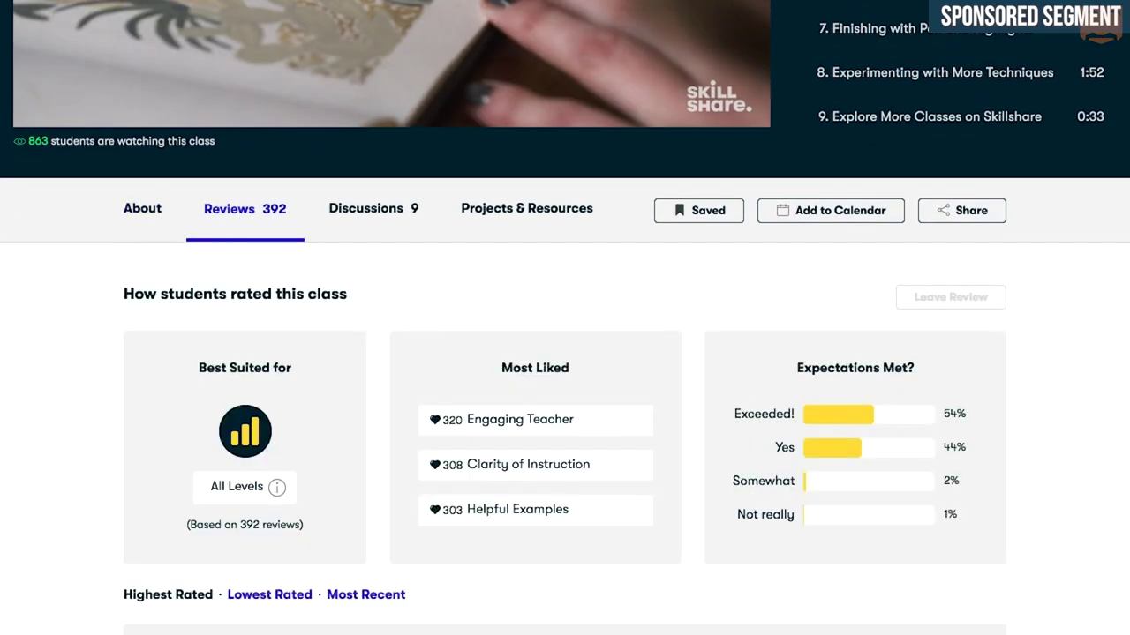
{"action": "left_click", "coordinate": [365, 226]}
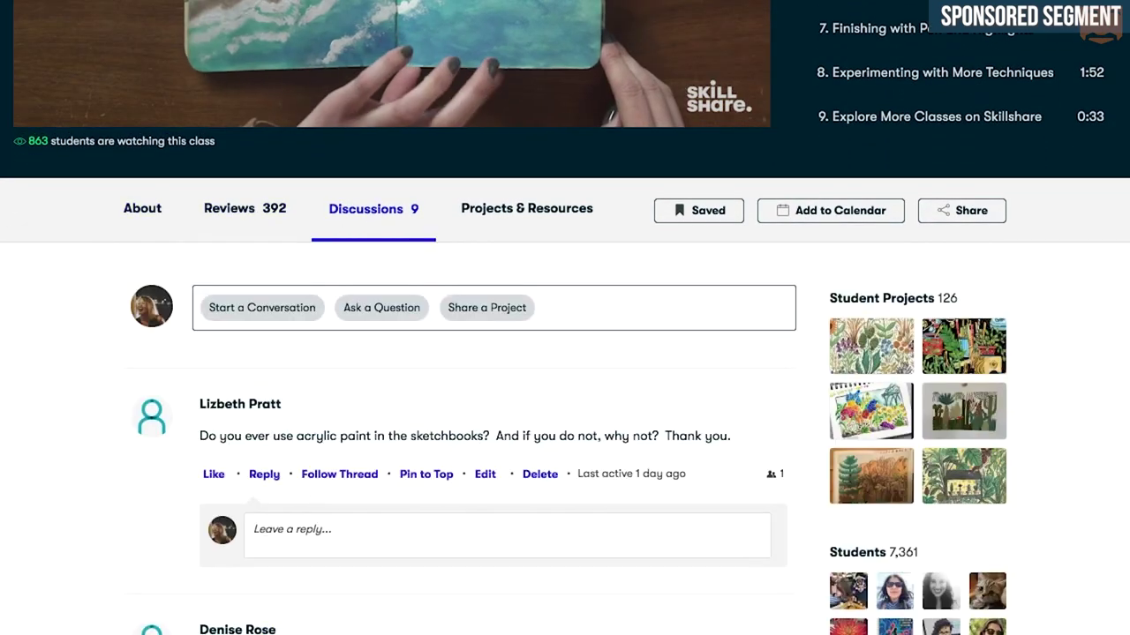
{"action": "left_click", "coordinate": [526, 211]}
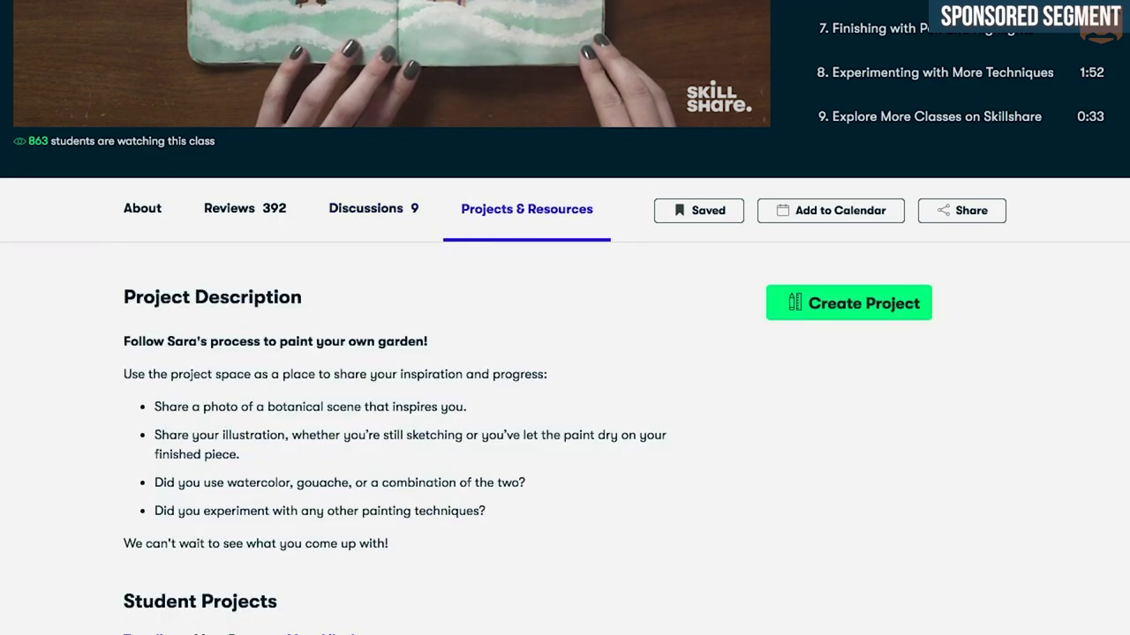
{"action": "scroll", "coordinate": [564, 318], "scroll_direction": "down", "scroll_amount": 3}
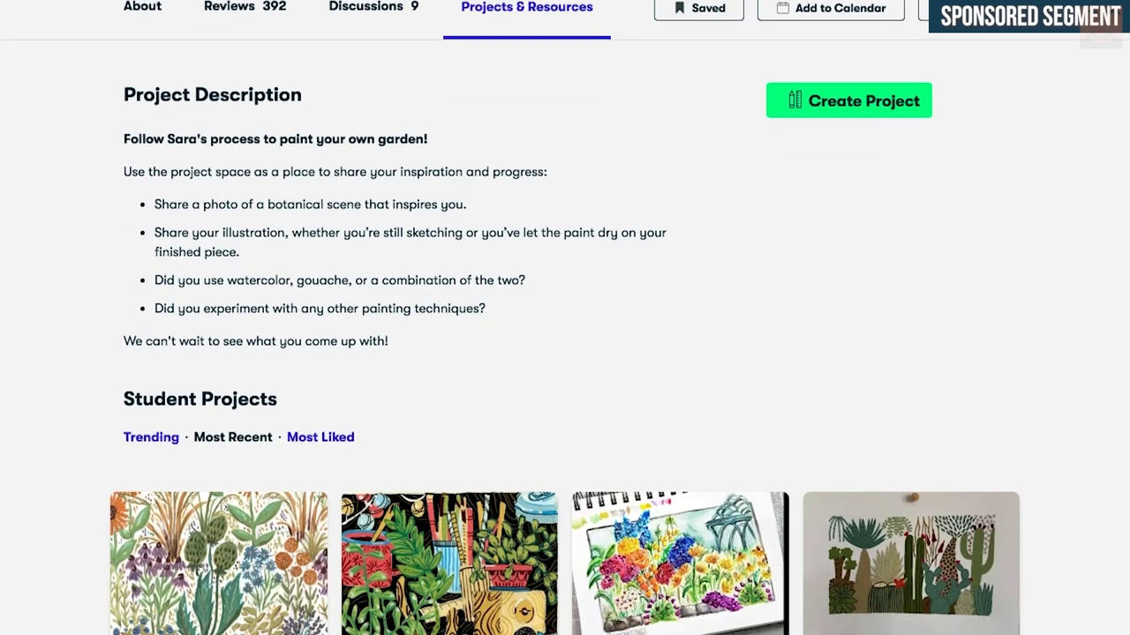
{"action": "scroll", "coordinate": [565, 318], "scroll_direction": "down", "scroll_amount": 5}
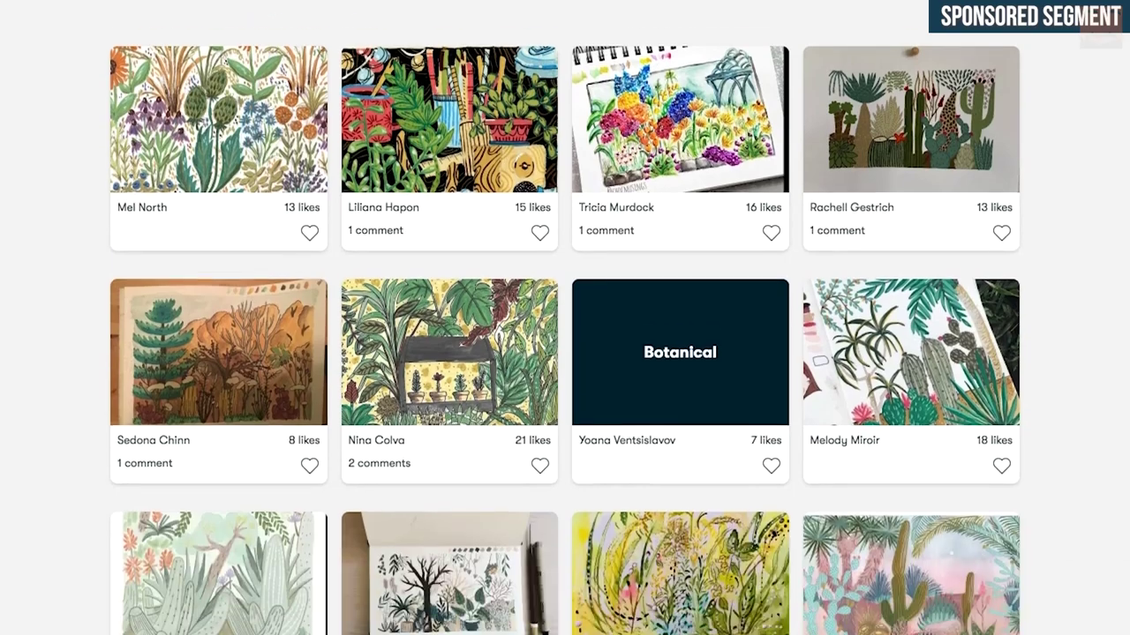
{"action": "scroll", "coordinate": [565, 318], "scroll_direction": "down", "scroll_amount": 2}
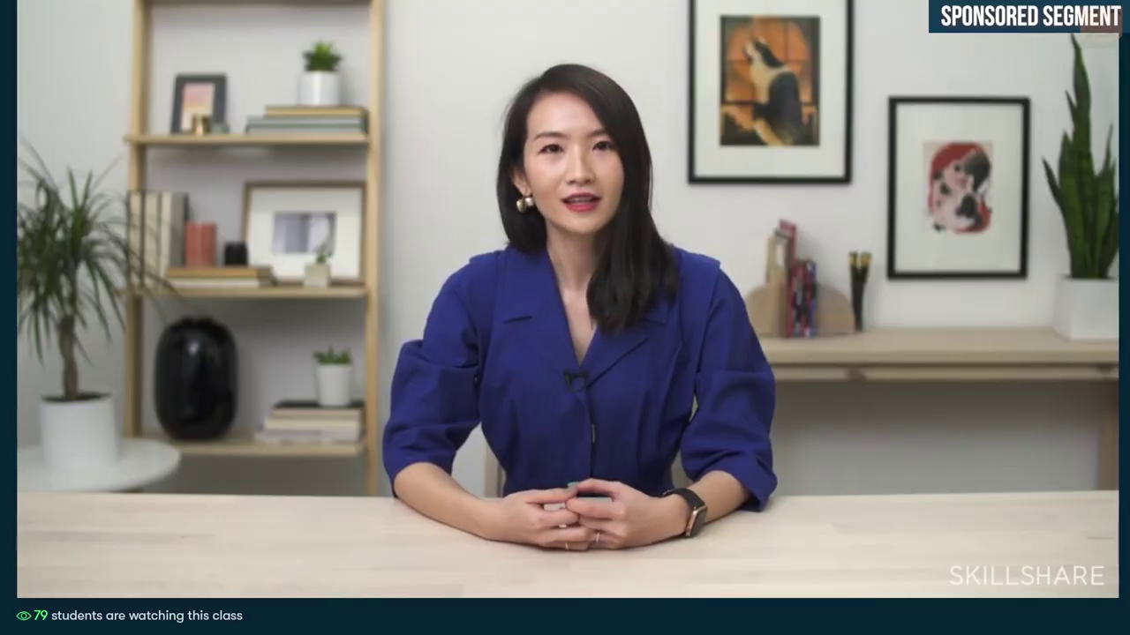
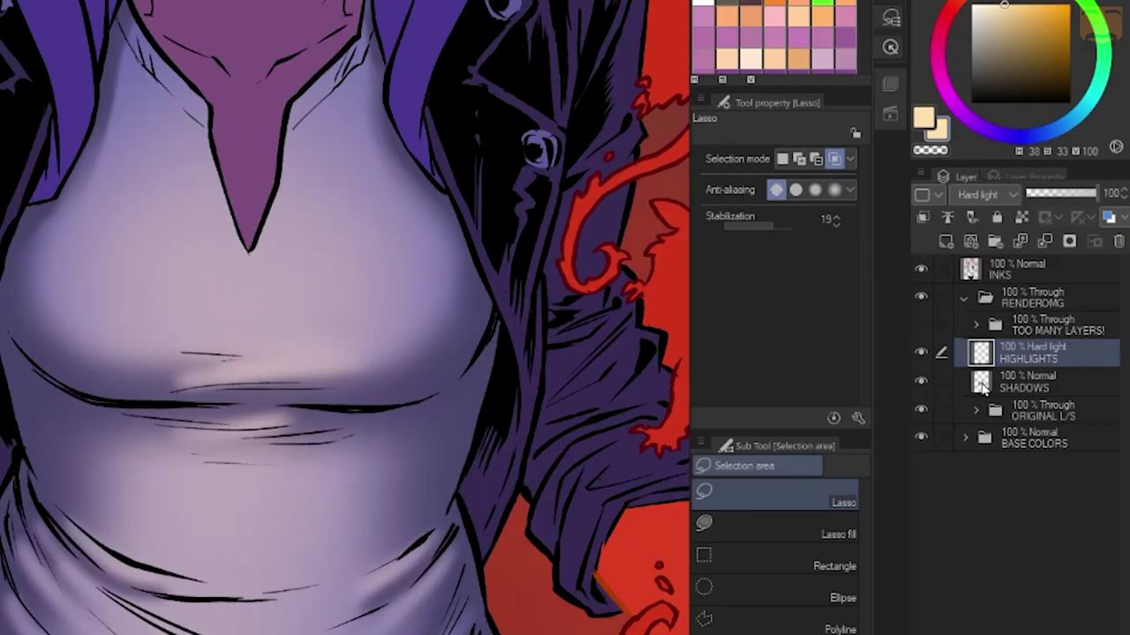
Load the SHADOWS layer's painted area as a selection and add a raster layer named SECONDARY above HIGHLIGHTS.
{"action": "left_click", "coordinate": [981, 383], "text": "ctrl"}
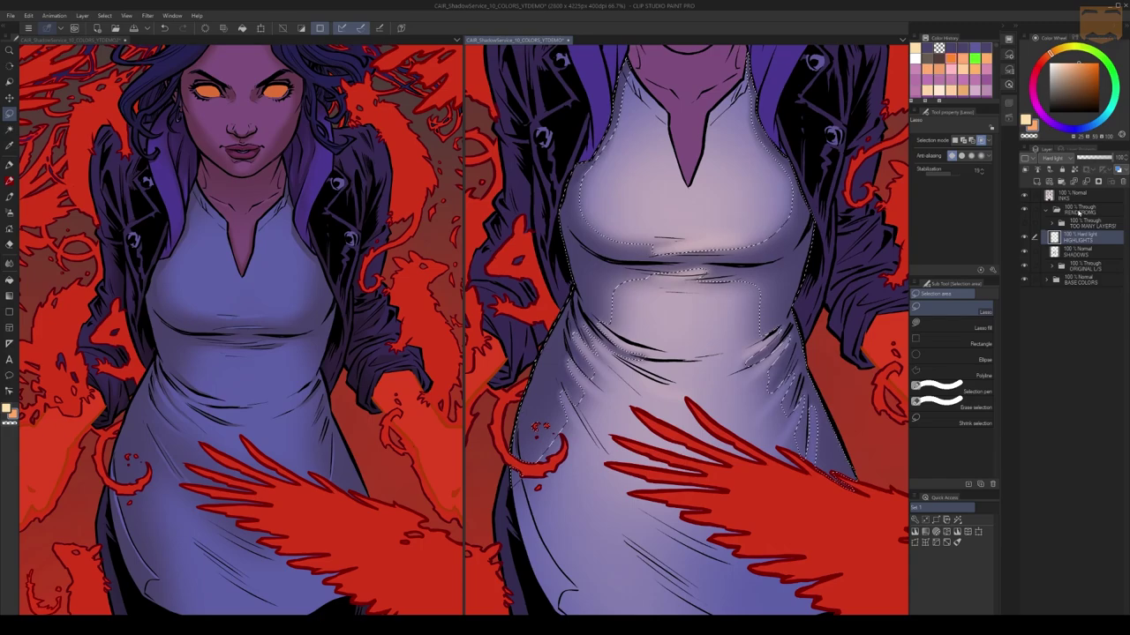
{"action": "left_click", "coordinate": [1037, 180]}
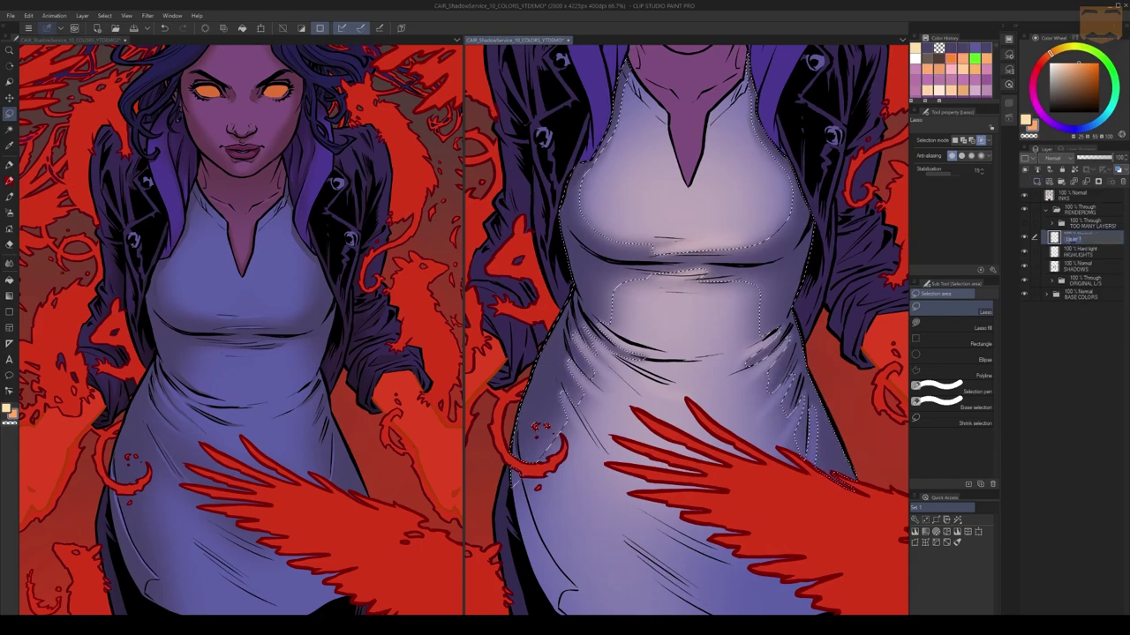
{"action": "double_click", "coordinate": [1076, 239]}
{"action": "type", "text": "SECONDARY"}
{"action": "key", "text": "Return"}
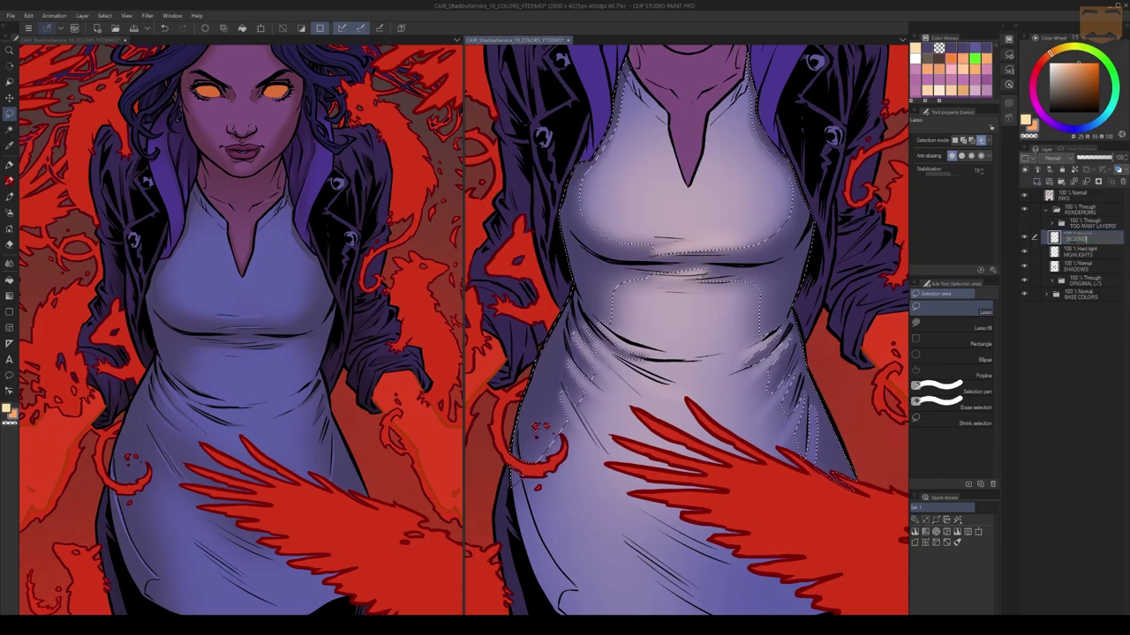
Clear the selection and try airbrushing warm orange light on the SECONDARY layer along the chest, waist and hip at size about 203, opacity 33.
{"action": "key", "text": "ctrl+d"}
{"action": "key", "text": "b"}
{"action": "left_click_drag", "start_coordinate": [802, 179], "coordinate": [758, 190]}
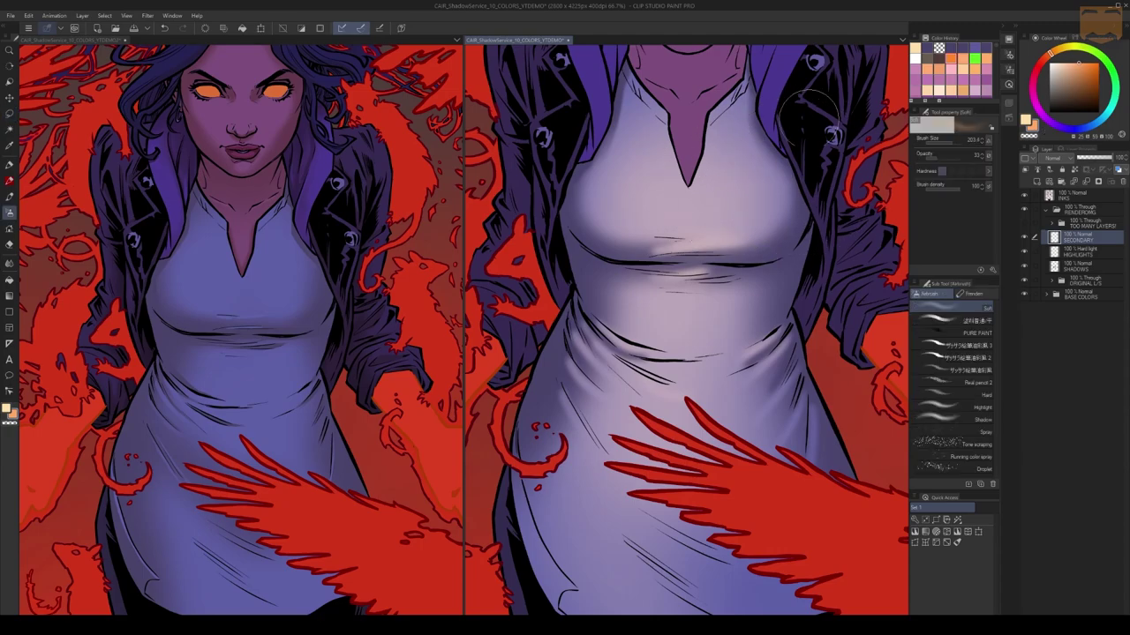
{"action": "left_click_drag", "start_coordinate": [605, 65], "coordinate": [601, 104]}
{"action": "left_click_drag", "start_coordinate": [798, 237], "coordinate": [788, 263]}
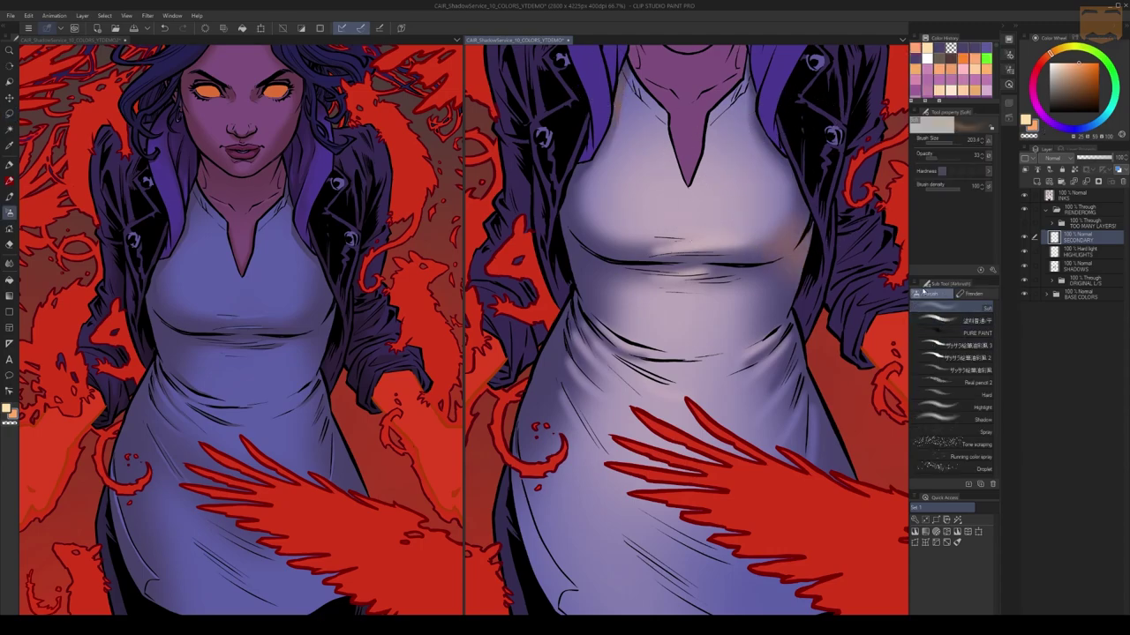
{"action": "left_click_drag", "start_coordinate": [572, 278], "coordinate": [609, 340]}
{"action": "left_click_drag", "start_coordinate": [821, 183], "coordinate": [772, 251]}
{"action": "left_click_drag", "start_coordinate": [552, 388], "coordinate": [532, 433]}
{"action": "left_click_drag", "start_coordinate": [809, 269], "coordinate": [784, 309]}
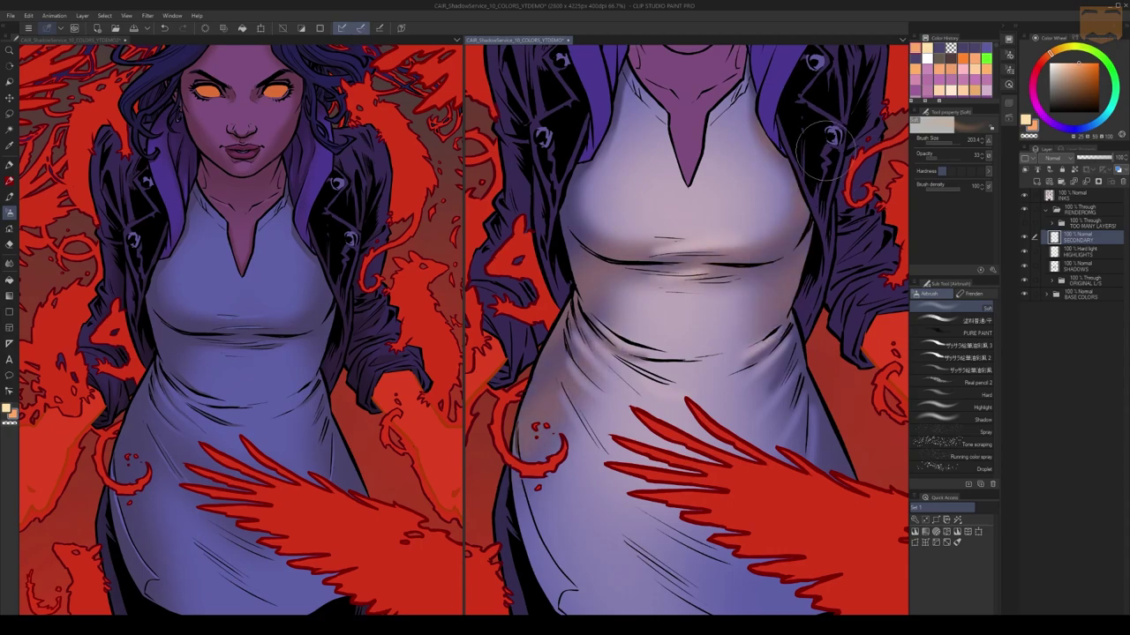
{"action": "left_click_drag", "start_coordinate": [567, 280], "coordinate": [651, 366]}
{"action": "left_click_drag", "start_coordinate": [766, 132], "coordinate": [776, 161]}
{"action": "left_click_drag", "start_coordinate": [582, 227], "coordinate": [590, 264]}
Undo the orange secondary light strokes on the dress.
{"action": "key", "text": "ctrl+z"}
{"action": "key", "text": "ctrl+z"}
{"action": "key", "text": "ctrl+z"}
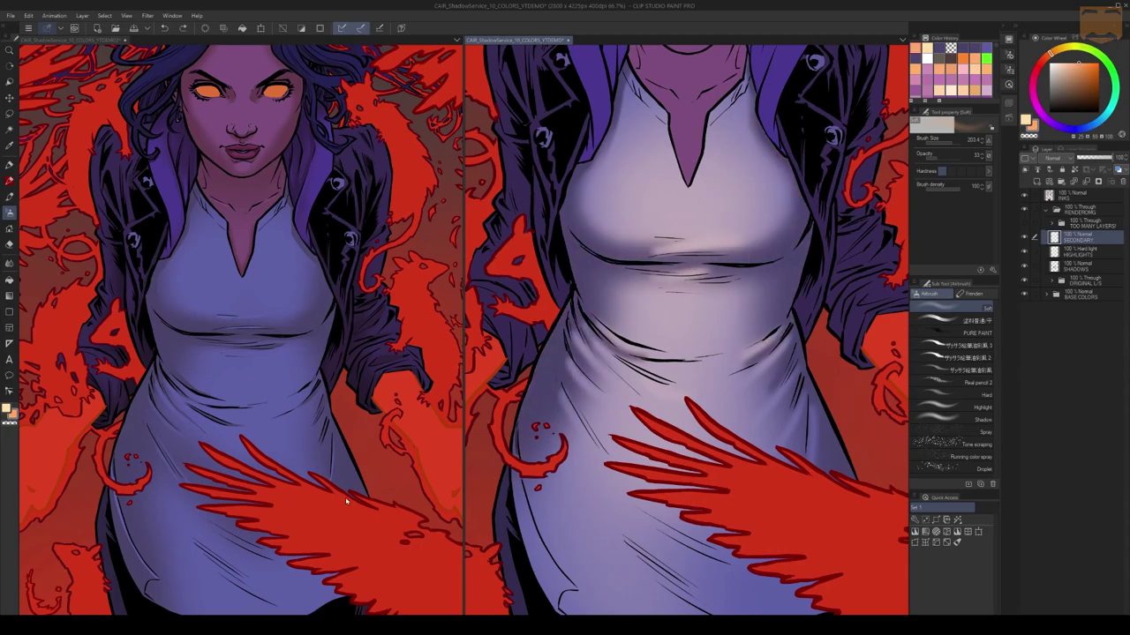
Airbrush orange secondary light along the right side of the chest with a smaller brush of about 89 at opacity 33.
{"action": "scroll", "coordinate": [803, 274], "scroll_direction": "up", "scroll_amount": 2}
{"action": "mouse_move", "coordinate": [833, 139]}
{"action": "left_mouse_down"}
{"action": "mouse_move", "coordinate": [809, 159]}
{"action": "mouse_move", "coordinate": [773, 230]}
{"action": "mouse_move", "coordinate": [692, 254]}
{"action": "mouse_move", "coordinate": [817, 195]}
{"action": "left_mouse_up"}
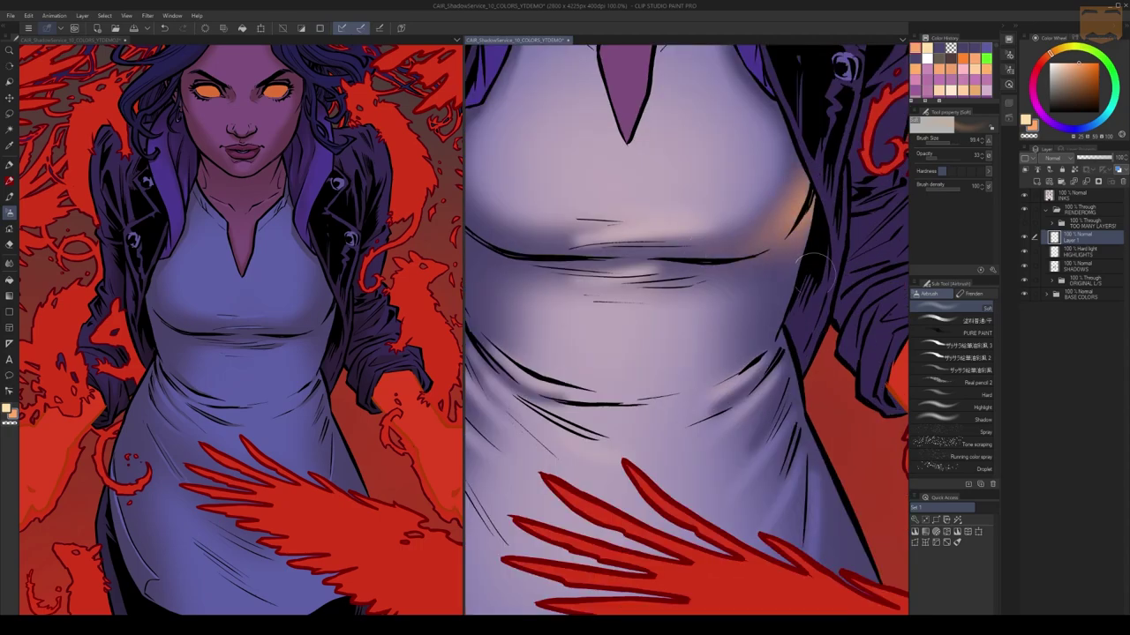
{"action": "left_click_drag", "start_coordinate": [824, 373], "coordinate": [776, 223]}
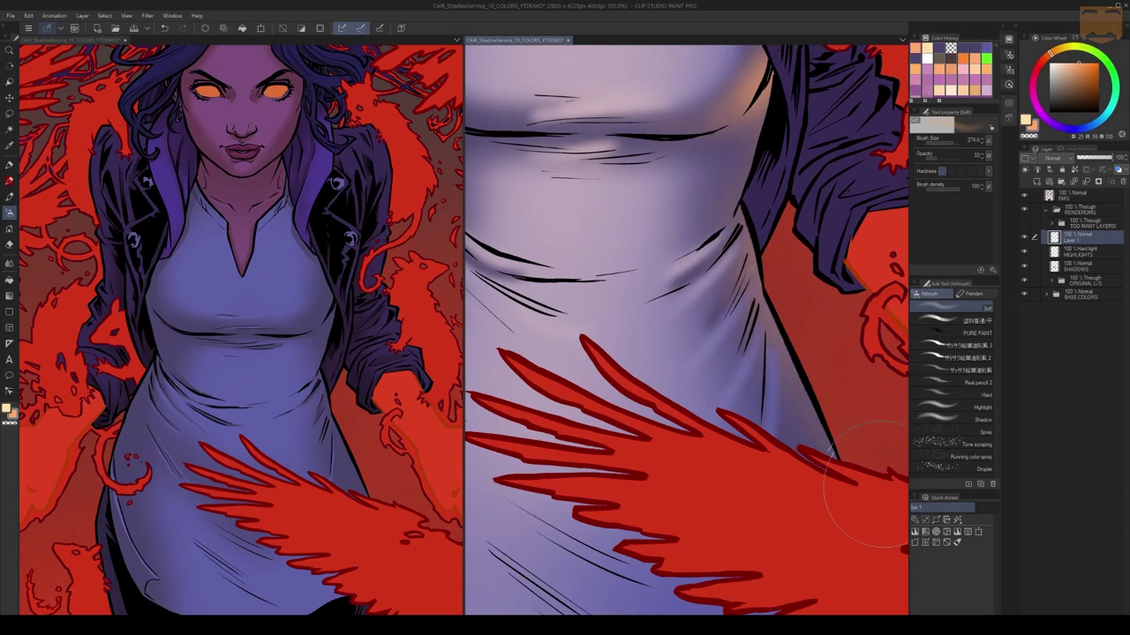
{"action": "left_click_drag", "start_coordinate": [708, 192], "coordinate": [875, 368]}
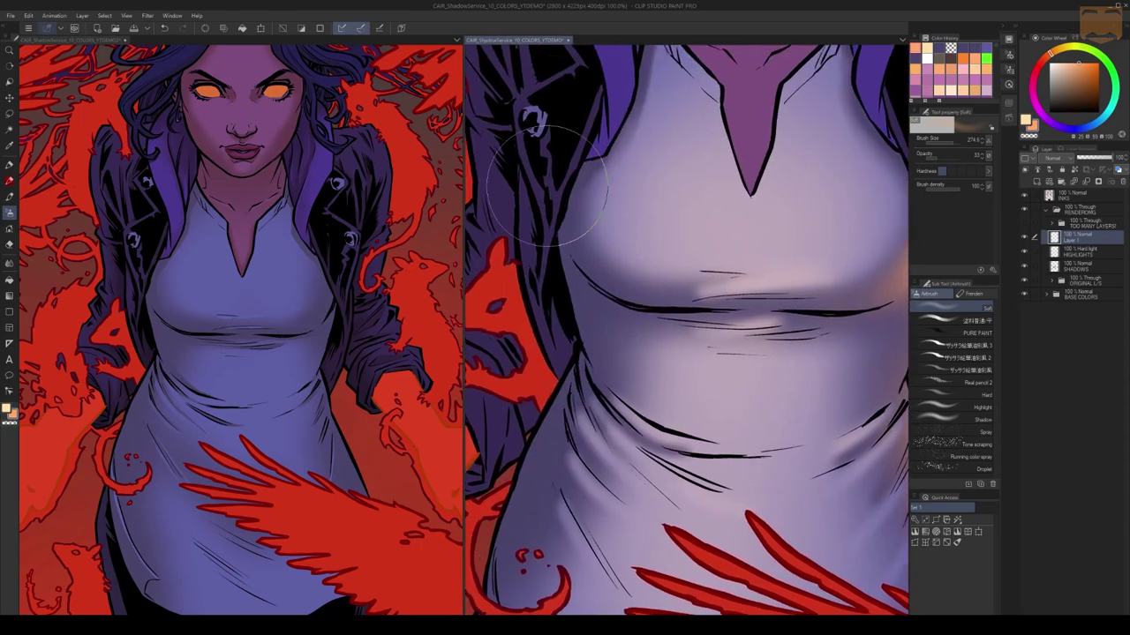
Airbrush orange secondary light under the left side of the chest and along the left waist and hip, undoing and redoing the first strokes.
{"action": "left_click_drag", "start_coordinate": [556, 205], "coordinate": [597, 289]}
{"action": "mouse_move", "coordinate": [603, 296]}
{"action": "left_mouse_down"}
{"action": "mouse_move", "coordinate": [629, 302]}
{"action": "mouse_move", "coordinate": [605, 315]}
{"action": "mouse_move", "coordinate": [533, 476]}
{"action": "mouse_move", "coordinate": [605, 252]}
{"action": "mouse_move", "coordinate": [666, 286]}
{"action": "mouse_move", "coordinate": [613, 287]}
{"action": "left_mouse_up"}
{"action": "key", "text": "ctrl+z"}
{"action": "key", "text": "ctrl+z"}
{"action": "key", "text": "ctrl+z"}
{"action": "mouse_move", "coordinate": [580, 245]}
{"action": "left_mouse_down"}
{"action": "mouse_move", "coordinate": [621, 293]}
{"action": "mouse_move", "coordinate": [653, 303]}
{"action": "left_mouse_up"}
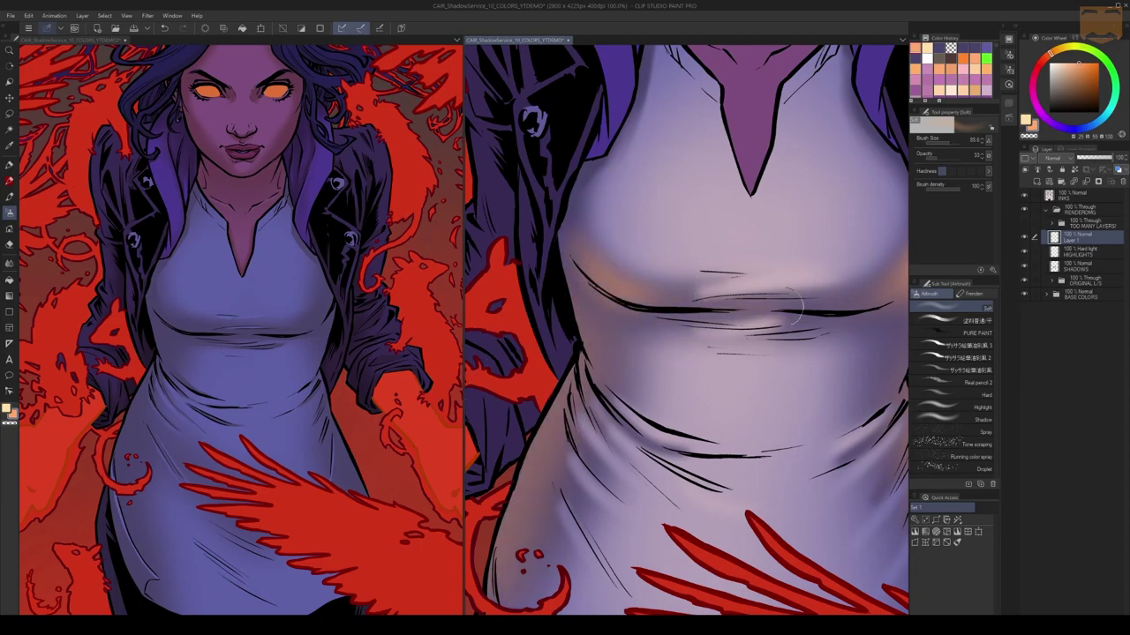
{"action": "scroll", "coordinate": [629, 291], "scroll_direction": "down", "scroll_amount": 2}
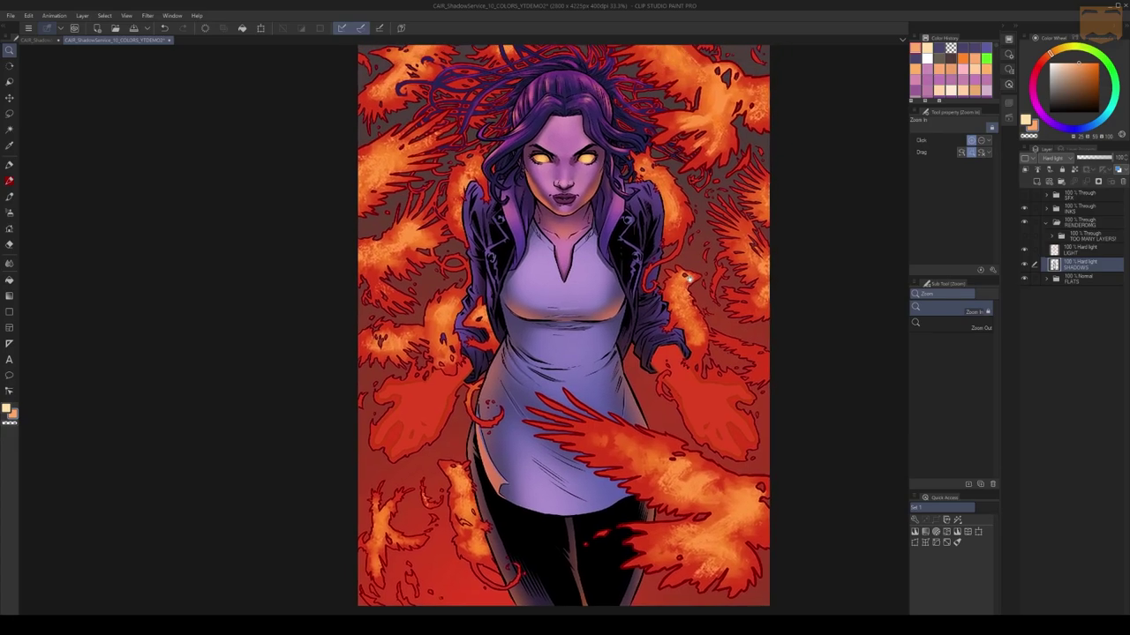
In the second demo document, examine the LIGHT layer's effect by hiding and showing it and viewing it alone.
{"action": "left_click", "coordinate": [608, 307]}
{"action": "left_click", "coordinate": [1073, 250]}
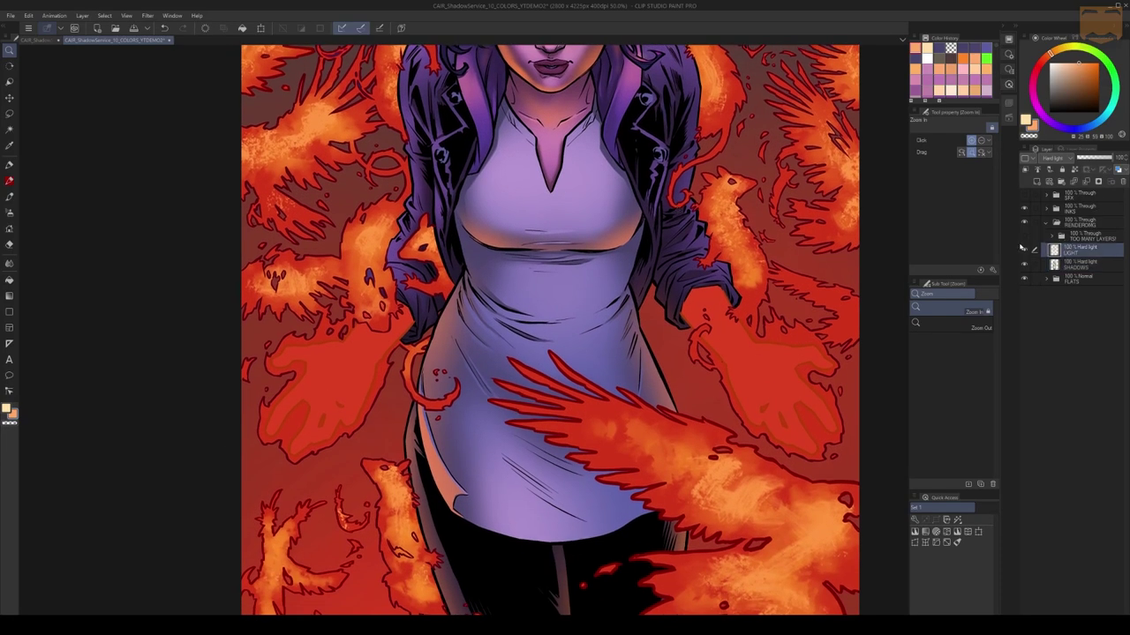
{"action": "left_click", "coordinate": [1024, 252]}
{"action": "left_click", "coordinate": [1024, 251]}
{"action": "left_click", "coordinate": [1025, 251], "text": "alt"}
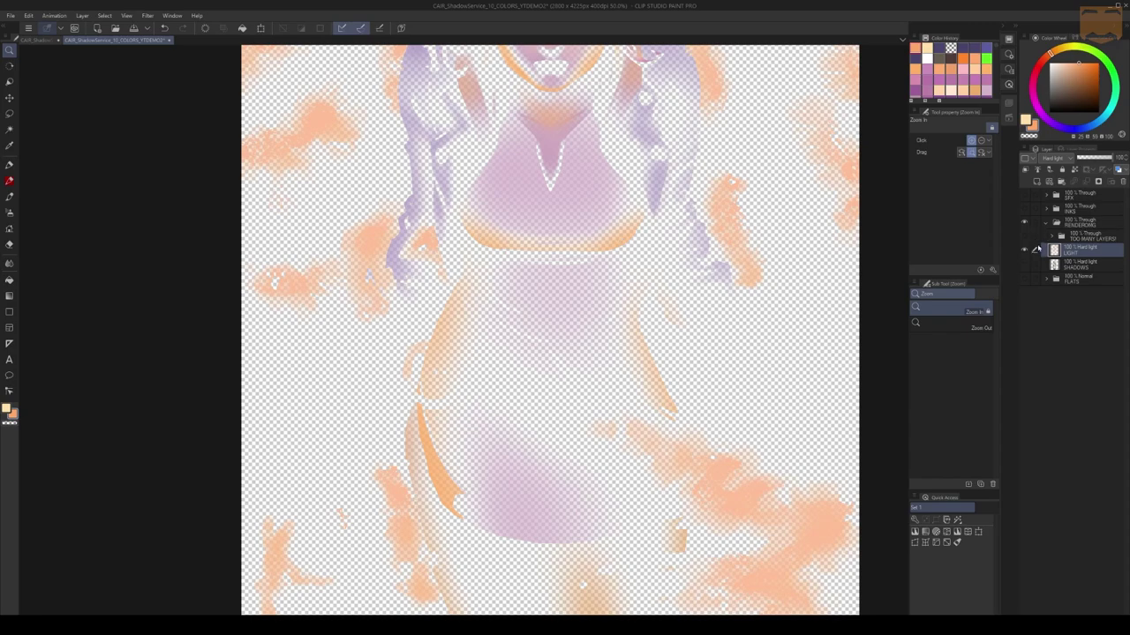
{"action": "key", "text": "alt"}
{"action": "left_click", "coordinate": [1025, 251], "text": "alt"}
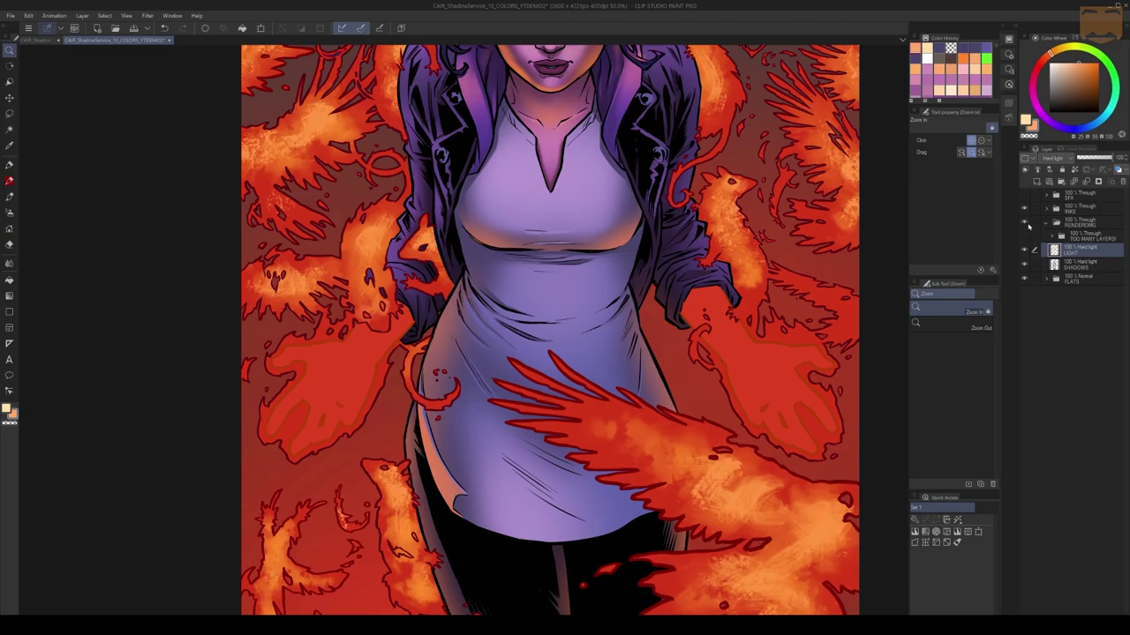
Duplicate the SHADOWS layer and compare the artwork with the copy hidden and shown.
{"action": "left_click", "coordinate": [1092, 264]}
{"action": "right_click", "coordinate": [1092, 264]}
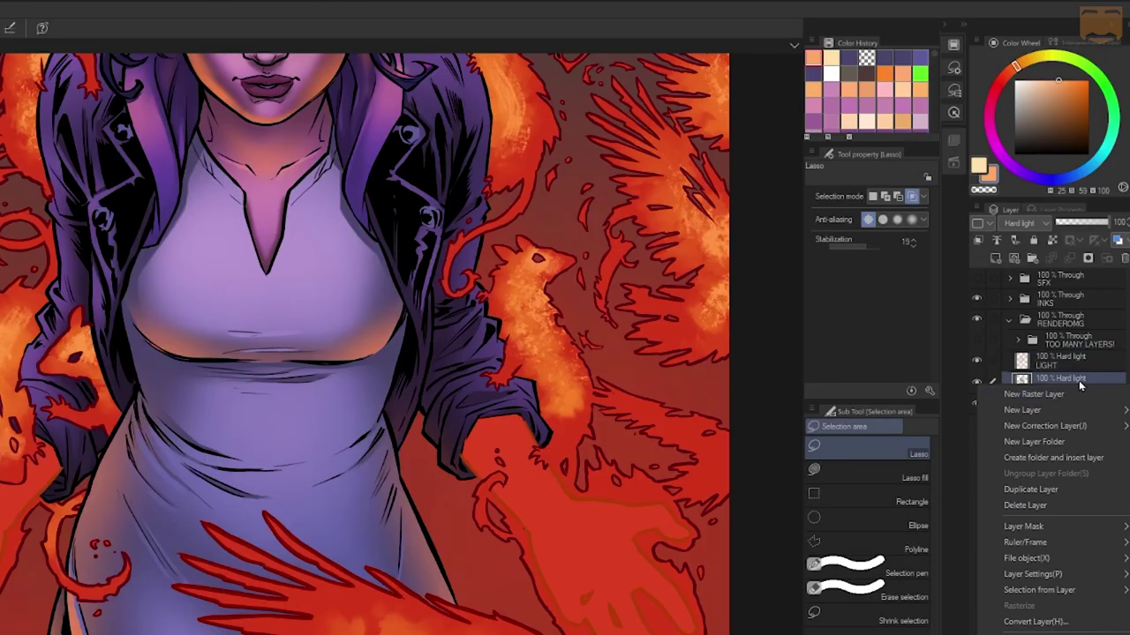
{"action": "left_click", "coordinate": [1076, 381]}
{"action": "right_click", "coordinate": [1064, 384]}
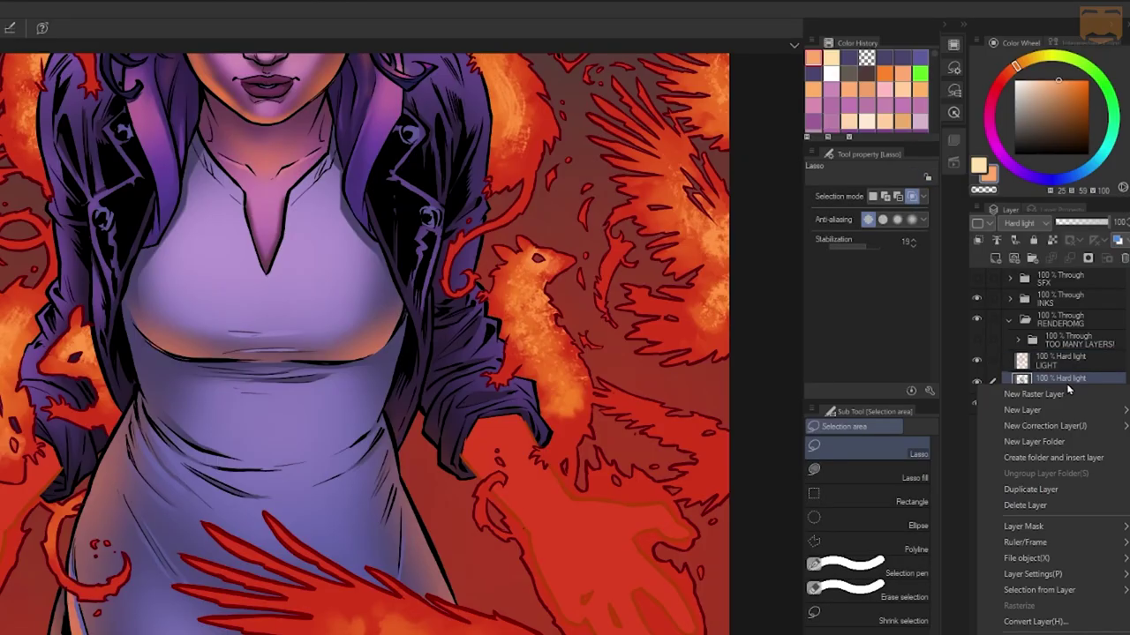
{"action": "left_click", "coordinate": [1030, 489]}
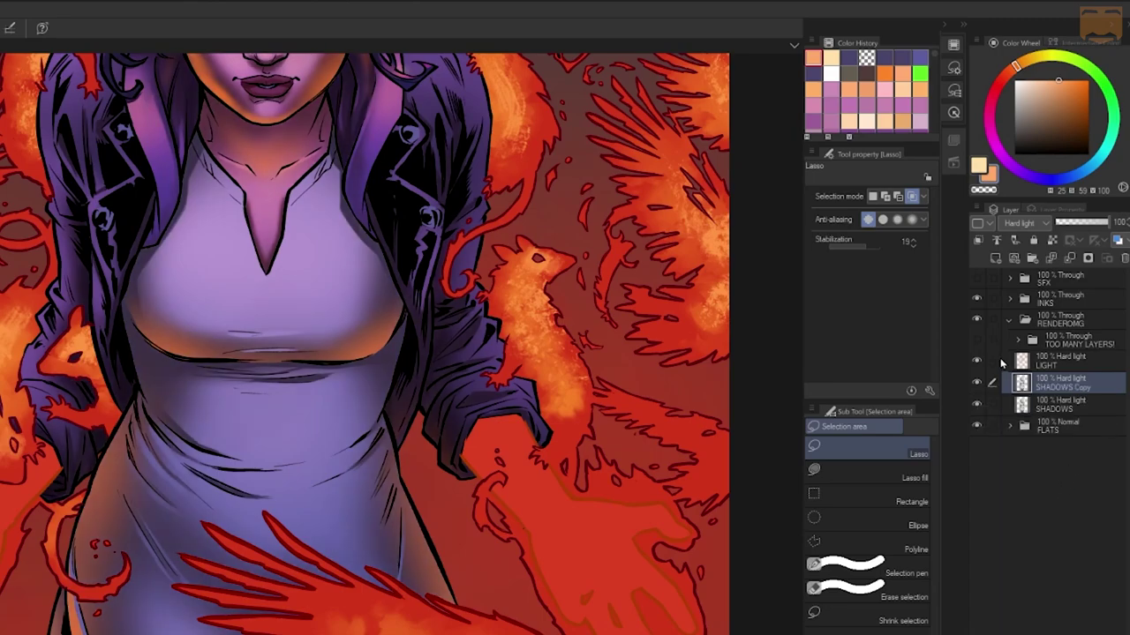
{"action": "left_click", "coordinate": [977, 383]}
{"action": "left_click", "coordinate": [977, 383]}
{"action": "left_click", "coordinate": [978, 385]}
{"action": "left_click", "coordinate": [978, 384]}
Add a layer mask to the SHADOWS copy and fill it with transparency to hide the whole copy.
{"action": "left_click", "coordinate": [1088, 258]}
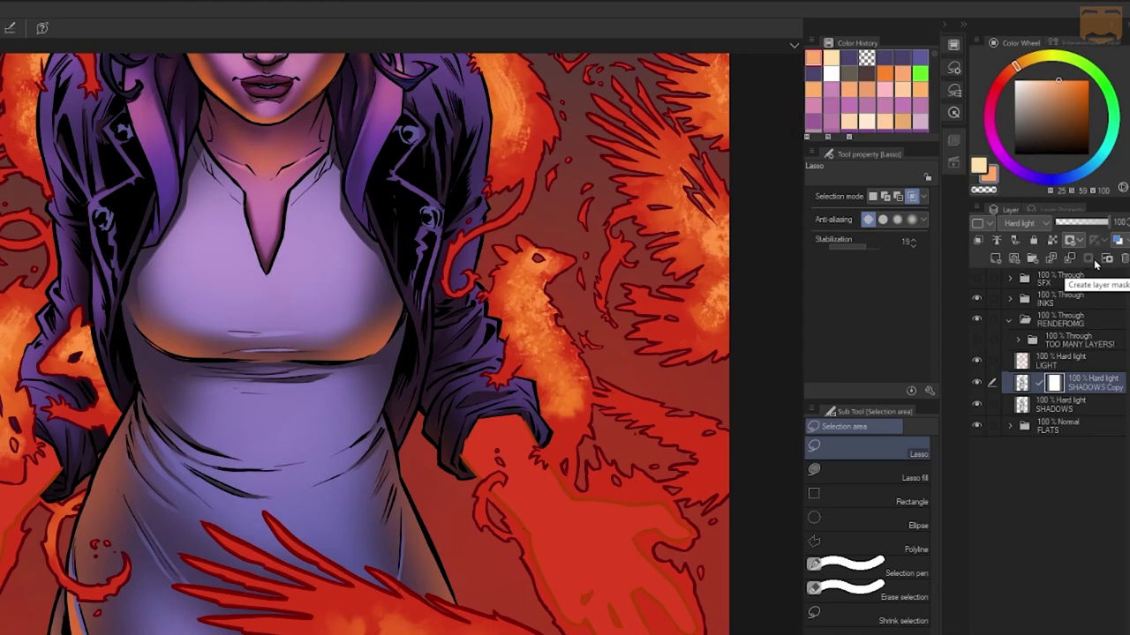
{"action": "key", "text": "g"}
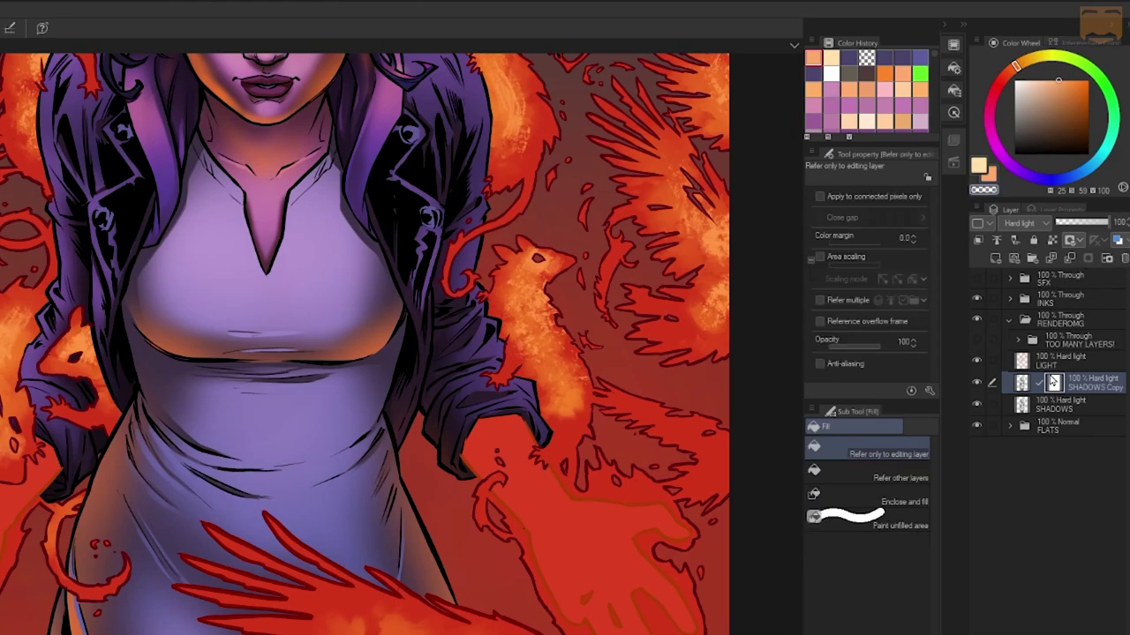
{"action": "left_click", "coordinate": [328, 268]}
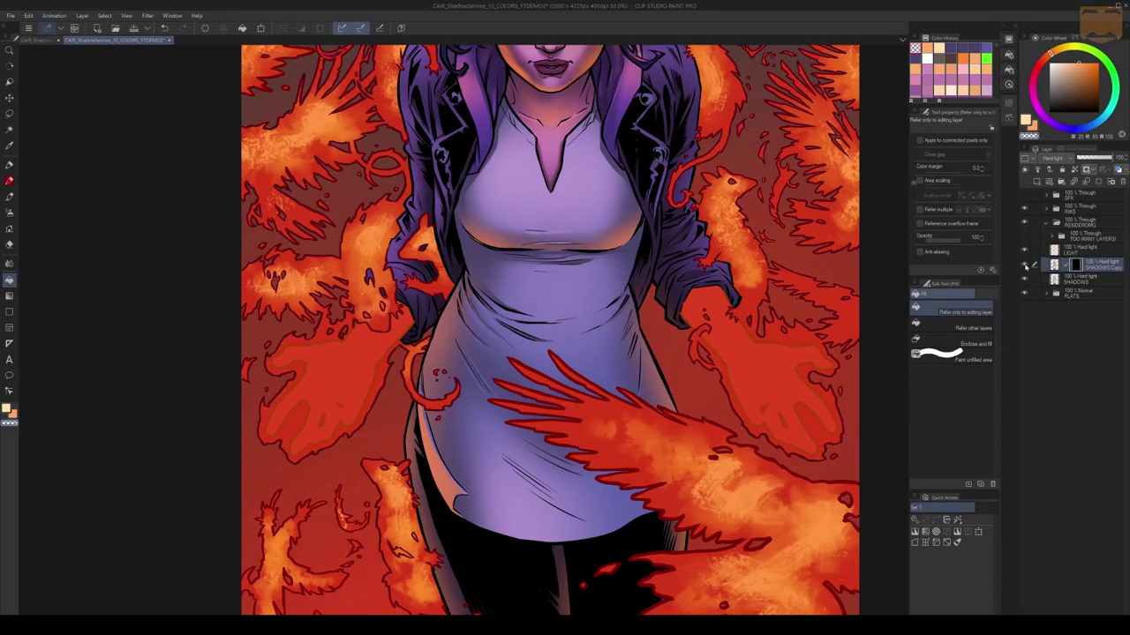
{"action": "left_click", "coordinate": [1025, 265]}
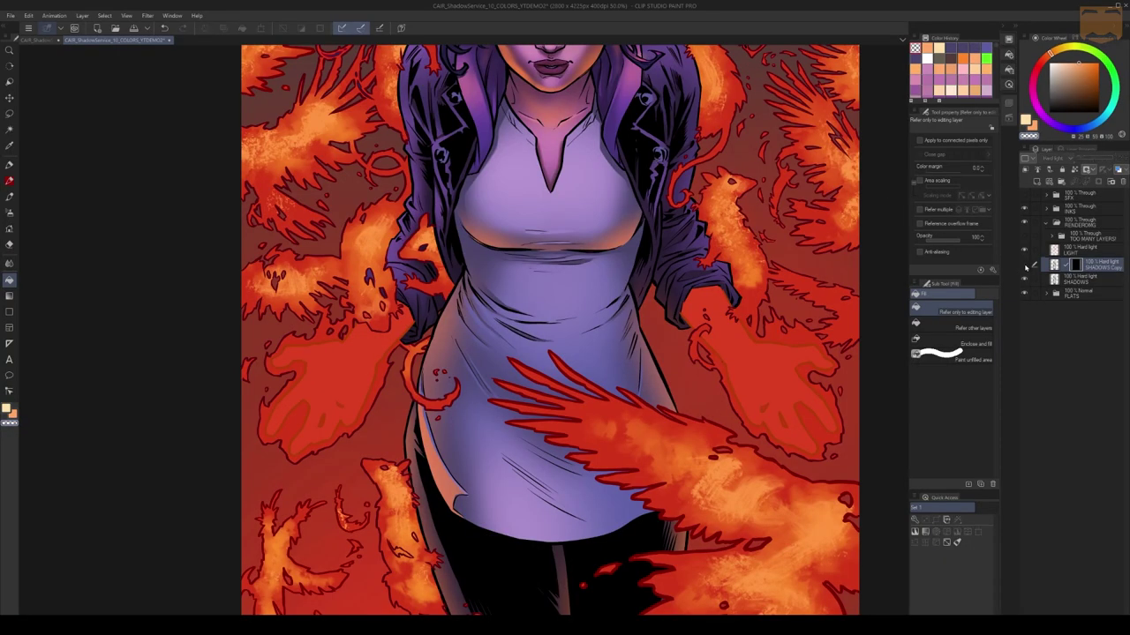
{"action": "left_click", "coordinate": [1076, 265]}
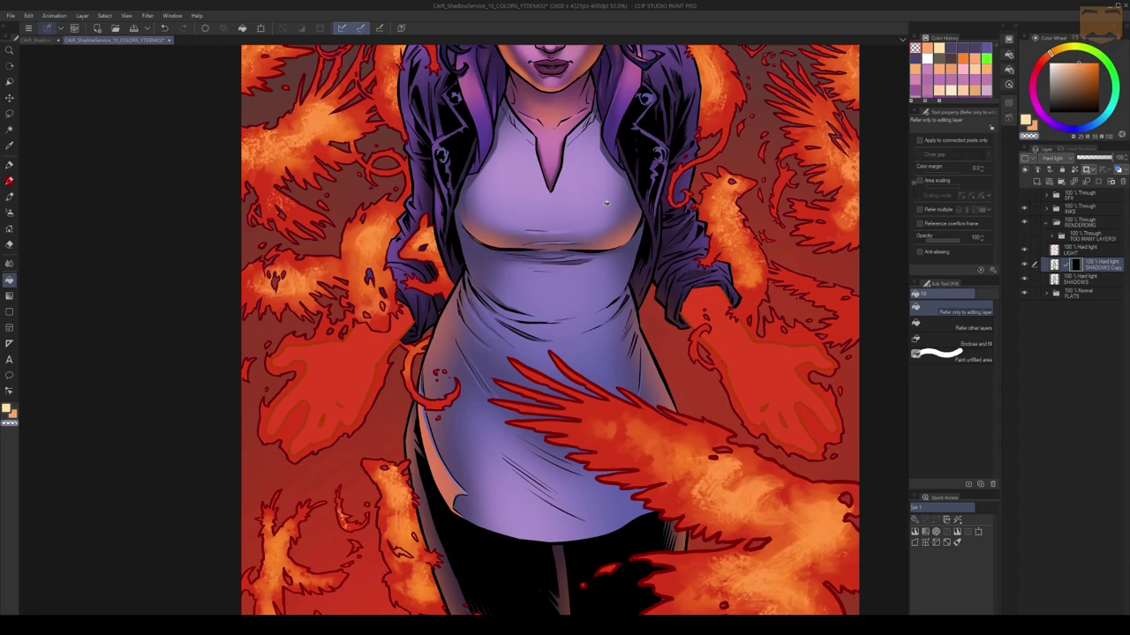
Airbrush on the SHADOWS copy's mask to reveal deeper shadows on the figure, undoing the last strokes.
{"action": "key", "text": "c"}
{"action": "key", "text": "b"}
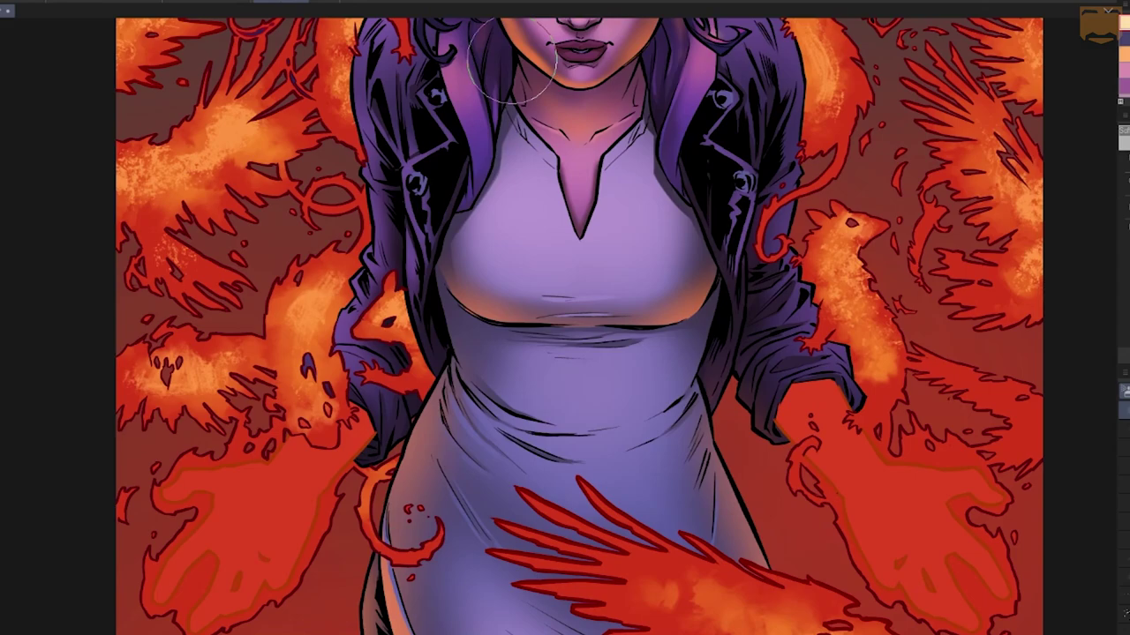
{"action": "key", "text": "ctrl+z"}
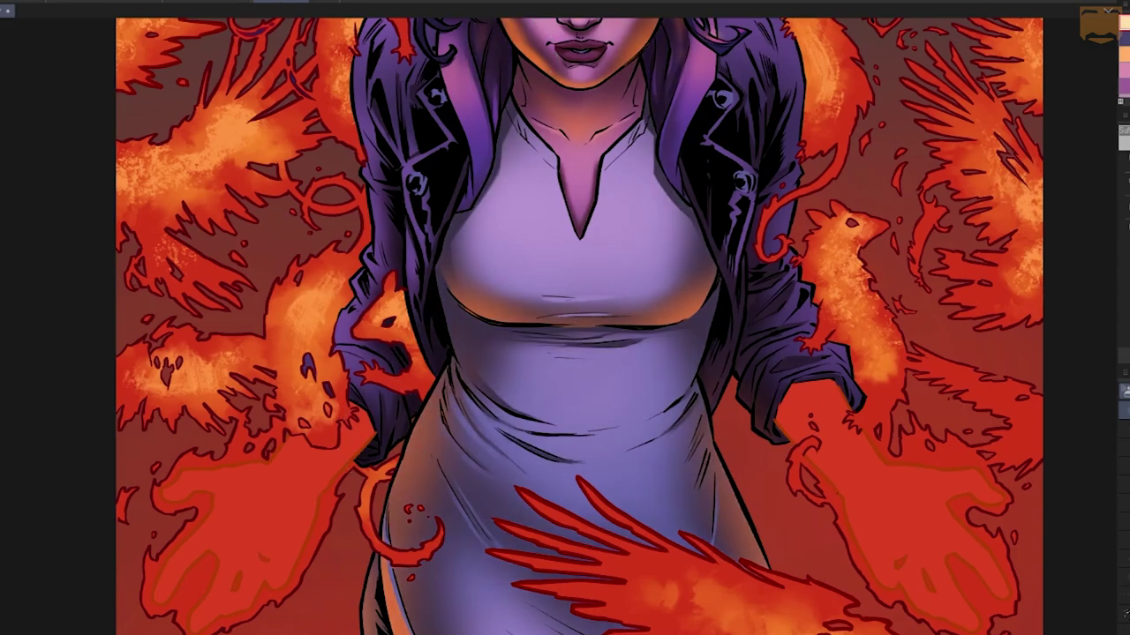
{"action": "key", "text": "ctrl+z"}
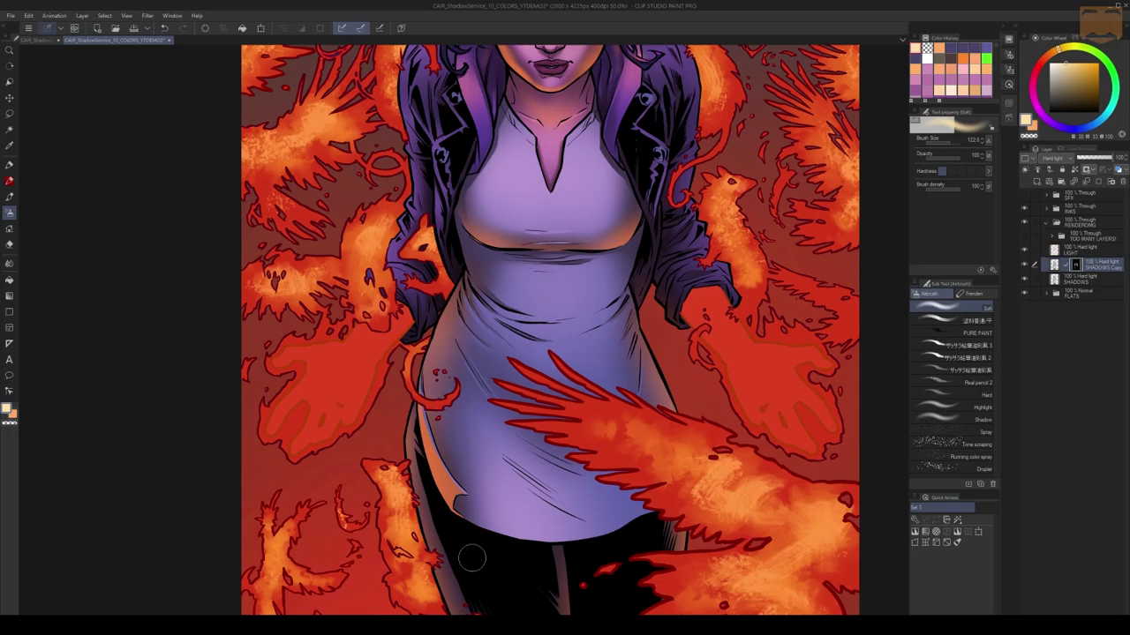
Duplicate the LIGHT layer and compare the artwork with the copy hidden and shown.
{"action": "key", "text": "m"}
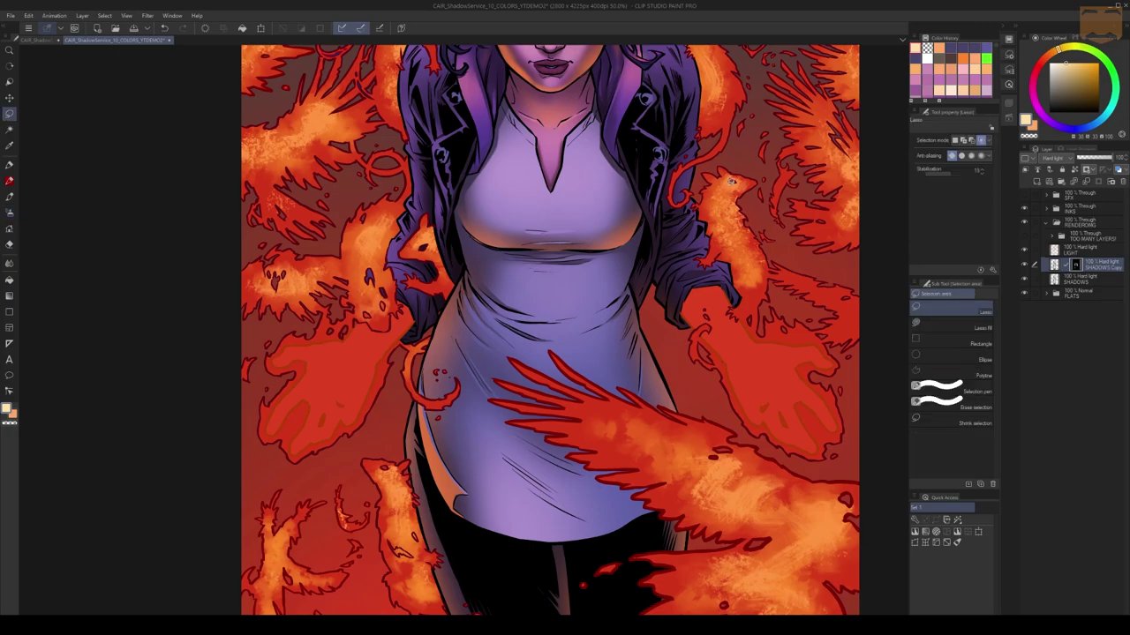
{"action": "left_click", "coordinate": [1075, 246]}
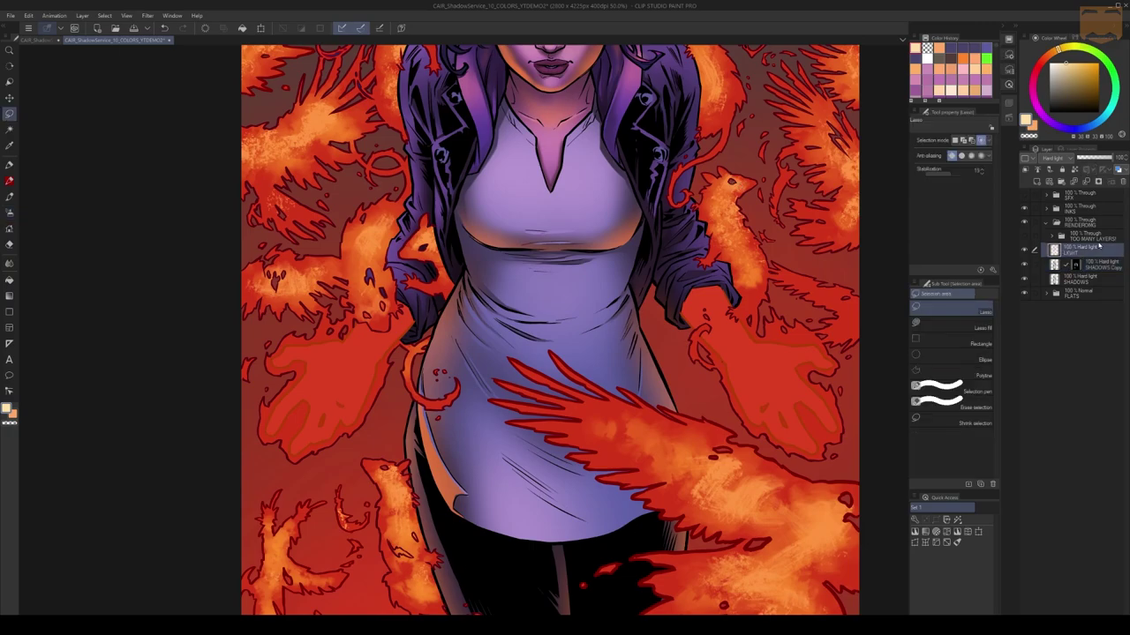
{"action": "right_click", "coordinate": [1073, 249]}
{"action": "left_click", "coordinate": [1082, 321]}
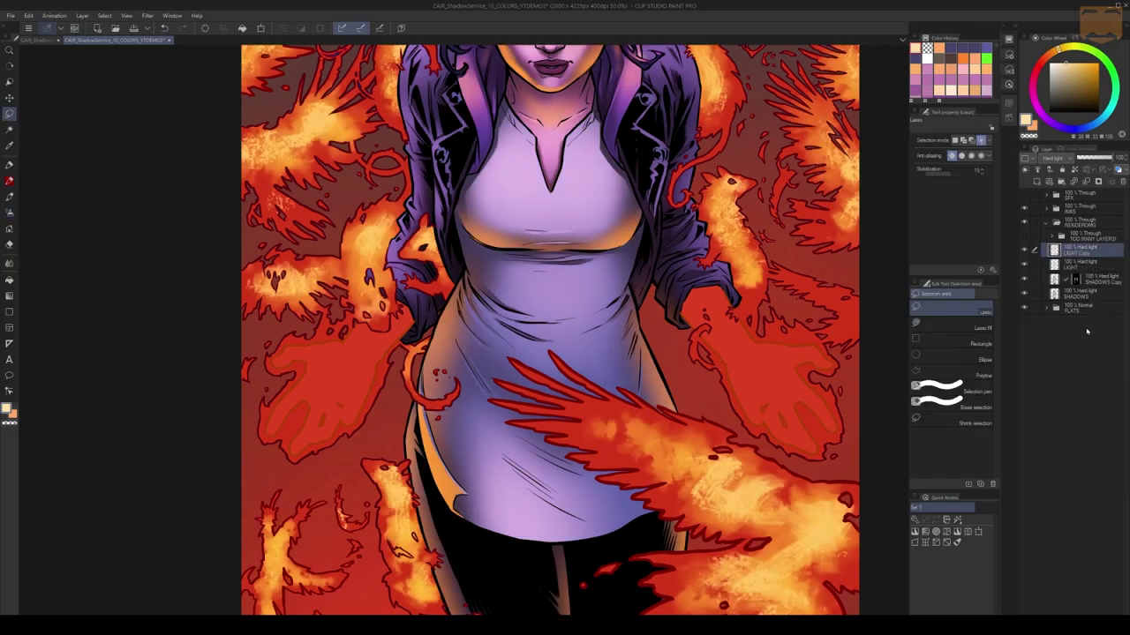
{"action": "left_click", "coordinate": [1024, 250]}
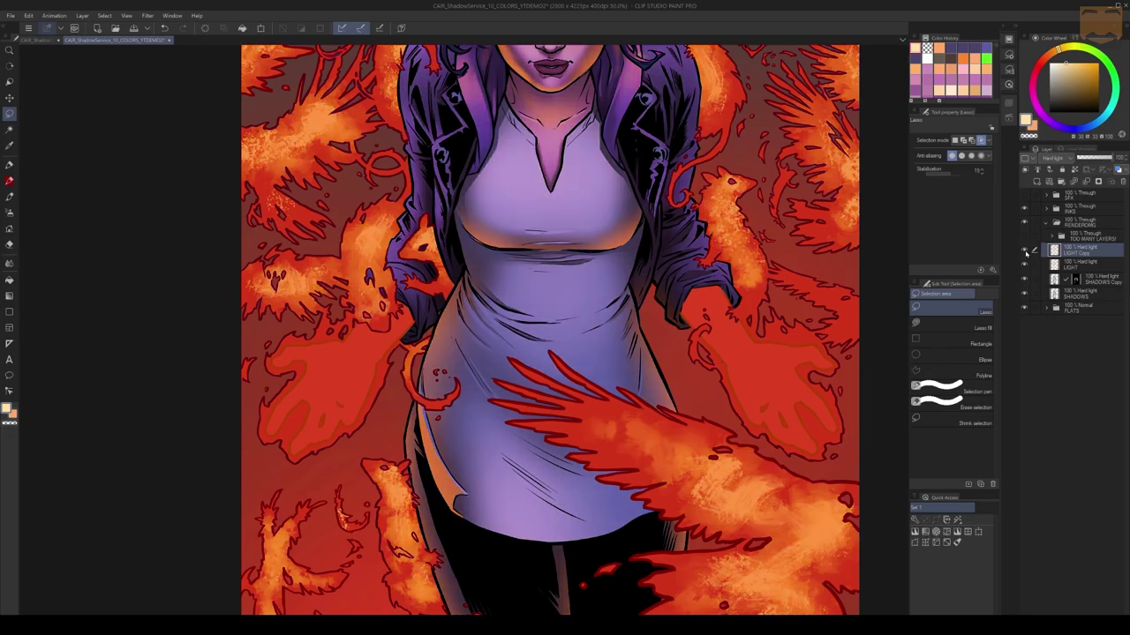
{"action": "left_click", "coordinate": [1023, 250]}
{"action": "left_click", "coordinate": [1024, 251]}
{"action": "left_click", "coordinate": [1024, 251]}
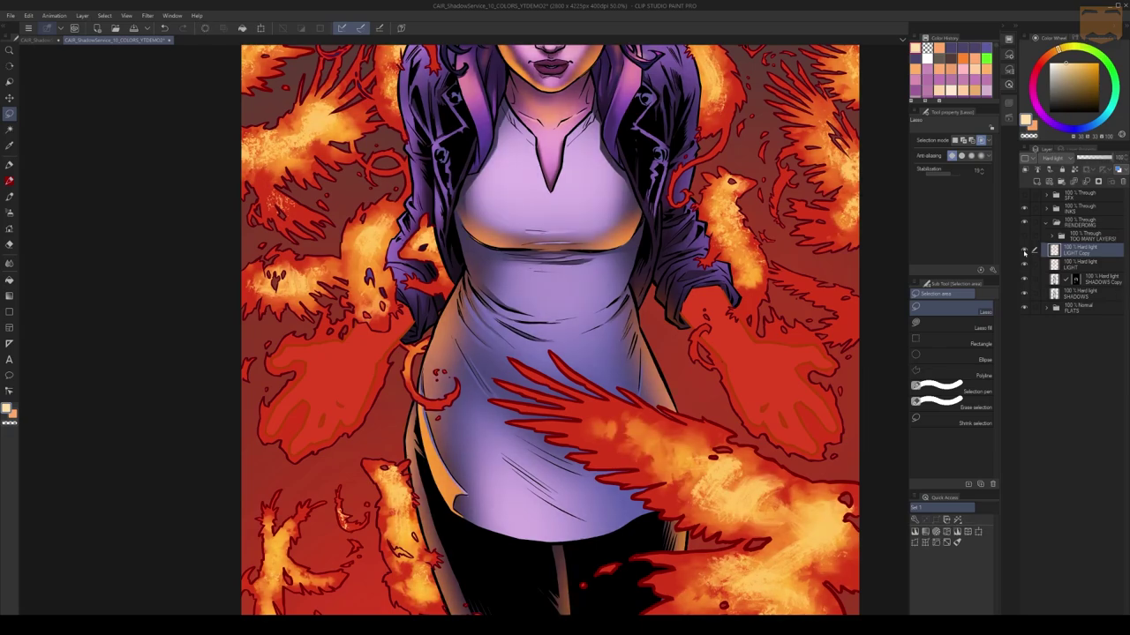
{"action": "left_click", "coordinate": [1024, 252]}
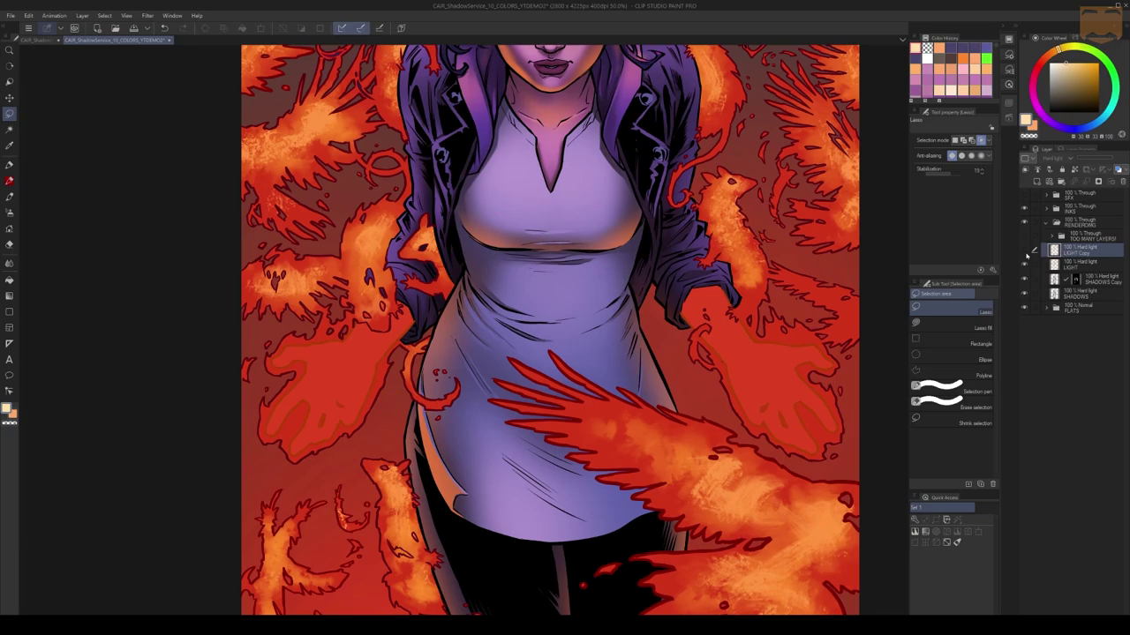
{"action": "left_click", "coordinate": [1025, 251]}
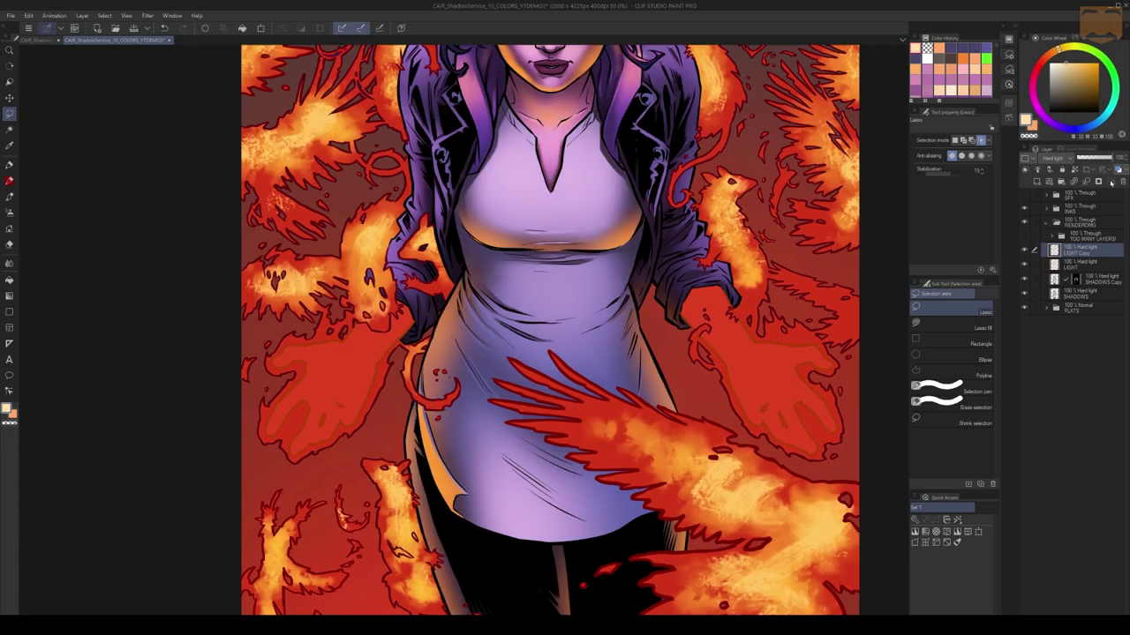
Add a layer mask to the LIGHT copy and fill it with transparency to hide the whole copy.
{"action": "left_click", "coordinate": [1098, 182]}
{"action": "key", "text": "g"}
{"action": "key", "text": "Delete"}
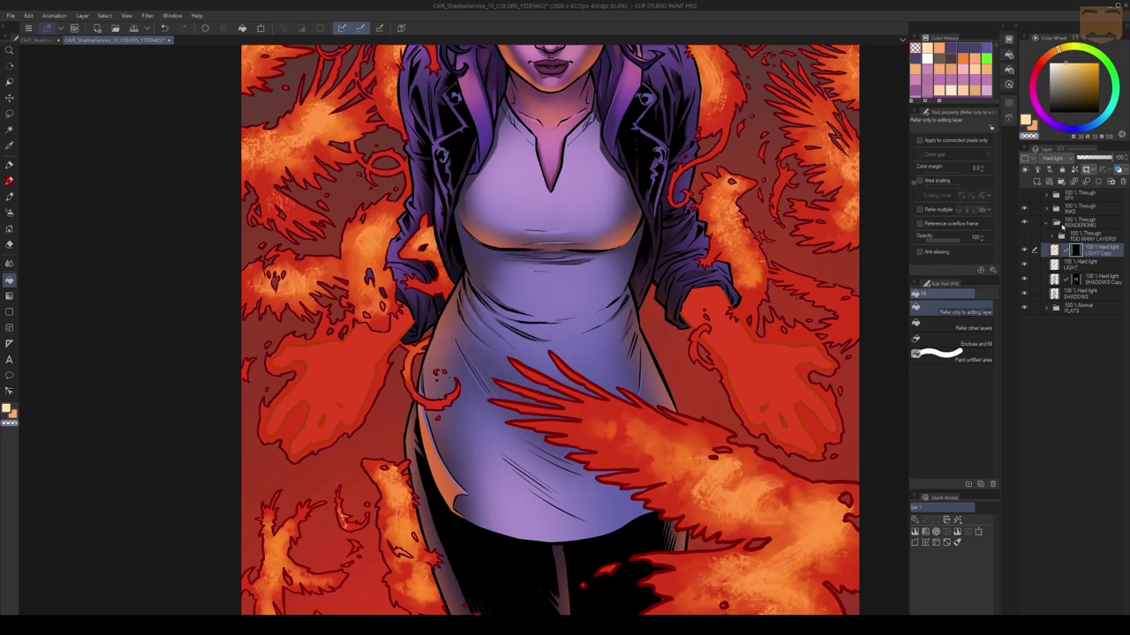
Airbrush on the LIGHT copy's mask at opacity 100 to reveal brighter light on the chest and waist.
{"action": "key", "text": "b"}
{"action": "key", "text": "c"}
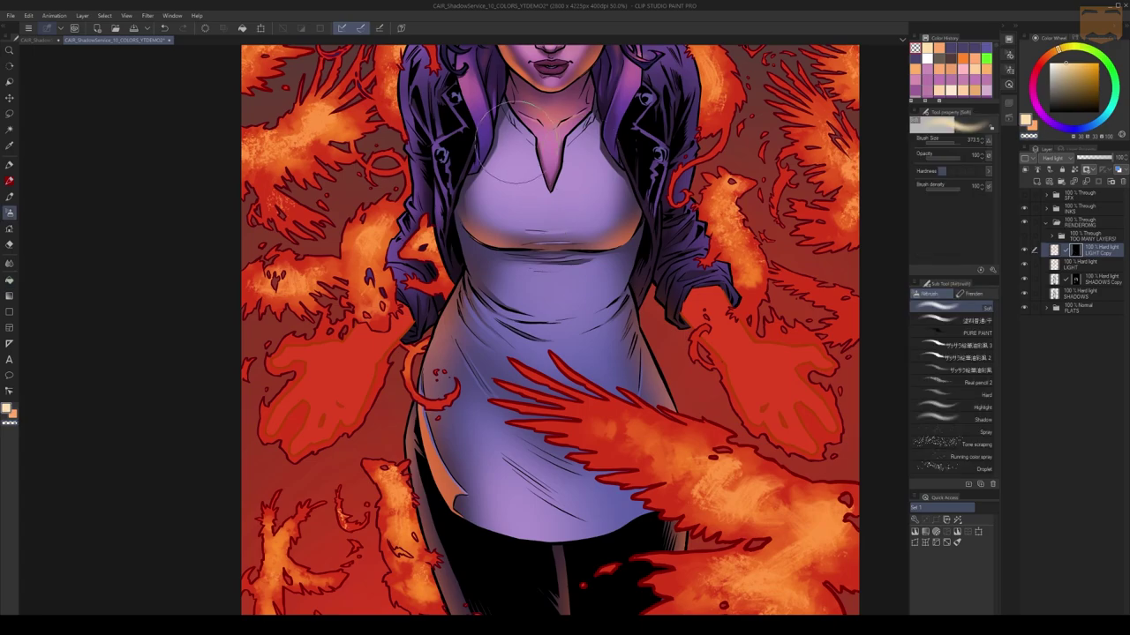
{"action": "mouse_move", "coordinate": [513, 157]}
{"action": "left_mouse_down"}
{"action": "mouse_move", "coordinate": [533, 181]}
{"action": "mouse_move", "coordinate": [508, 198]}
{"action": "mouse_move", "coordinate": [583, 133]}
{"action": "mouse_move", "coordinate": [579, 212]}
{"action": "mouse_move", "coordinate": [521, 205]}
{"action": "left_mouse_up"}
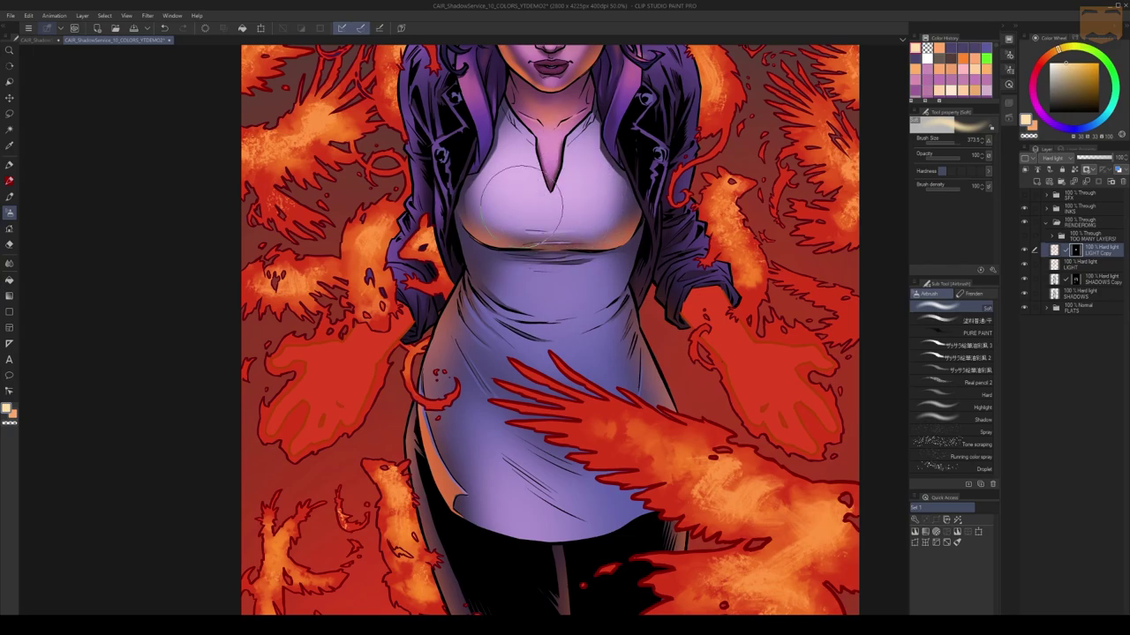
{"action": "left_click", "coordinate": [539, 262], "text": "alt"}
{"action": "key", "text": "["}
{"action": "left_click_drag", "start_coordinate": [524, 284], "coordinate": [512, 269]}
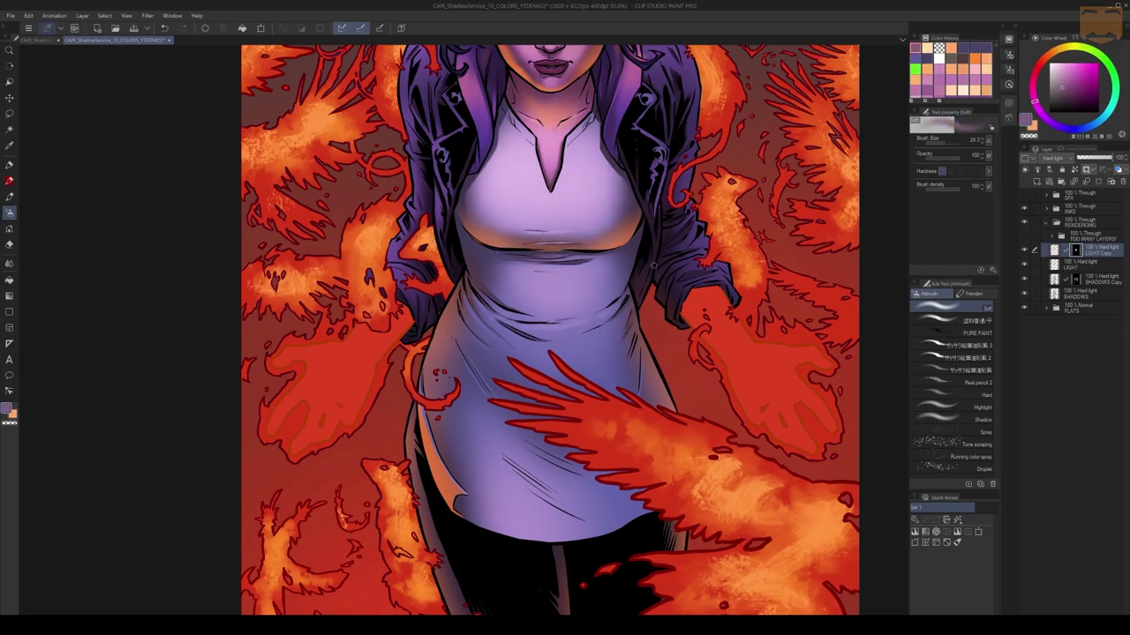
Delete the masked copy of the LIGHT layer.
{"action": "right_click", "coordinate": [1090, 251]}
{"action": "left_click", "coordinate": [1074, 329]}
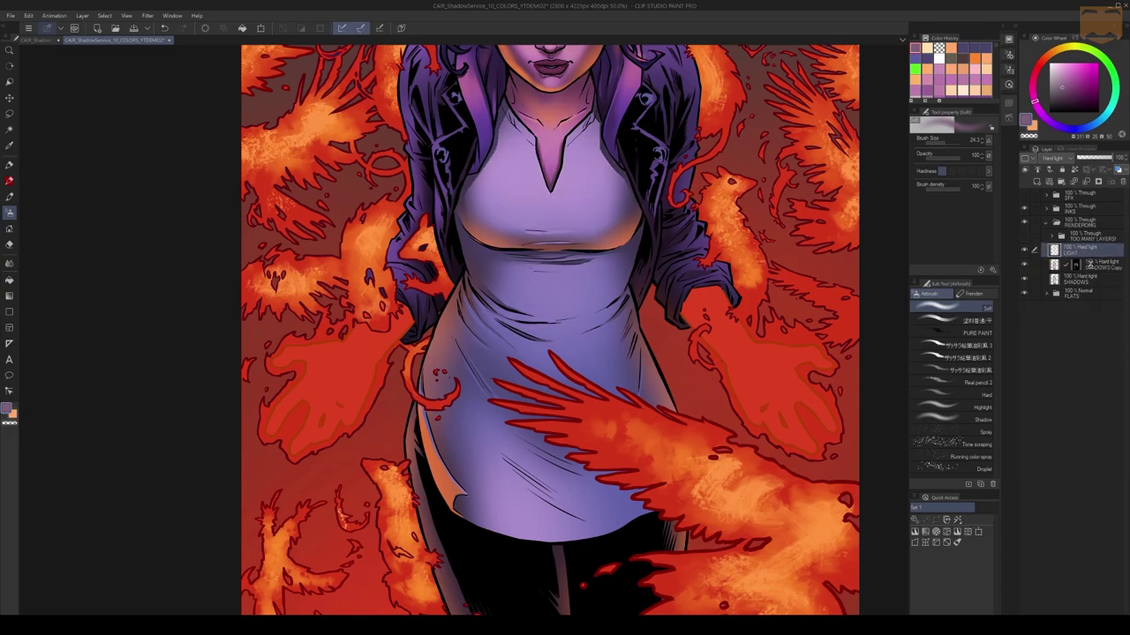
Turn on the SHADOWS Copy, LIGHT and LIGHT Copy layers one after another to compare each one's effect on the whole figure.
{"action": "right_click", "coordinate": [1090, 264]}
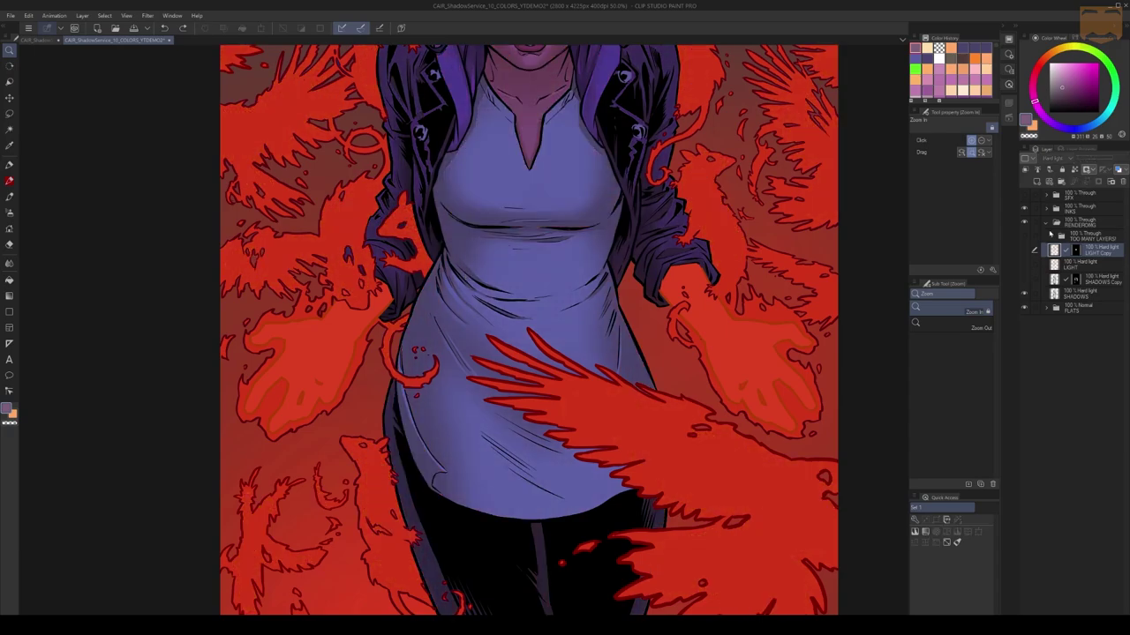
{"action": "left_click", "coordinate": [549, 166], "text": "alt"}
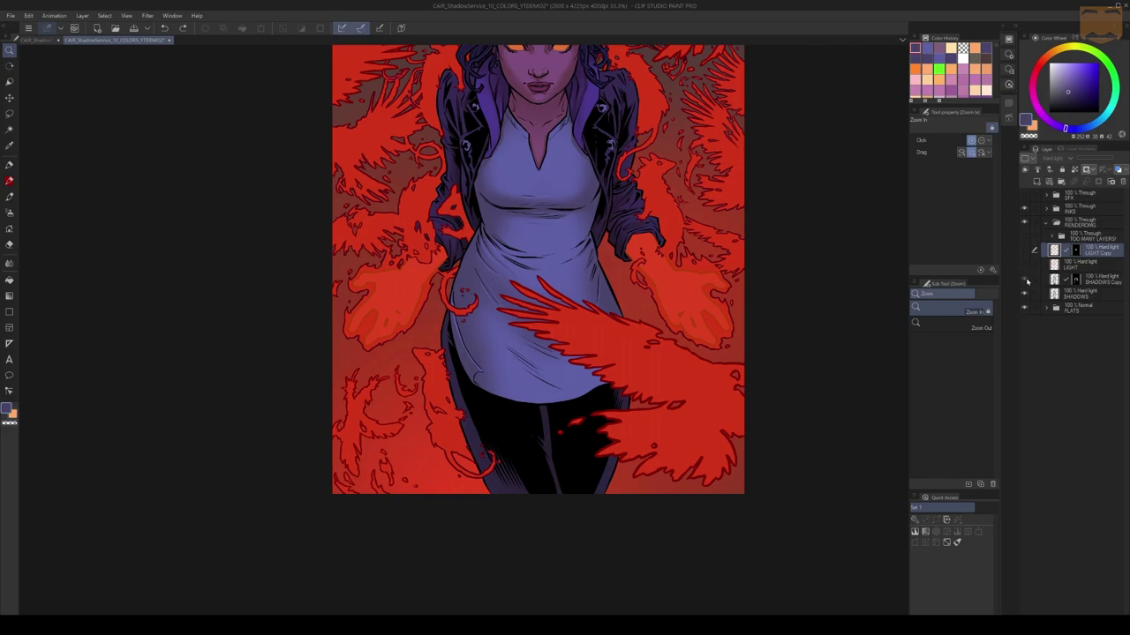
{"action": "left_click", "coordinate": [1026, 280]}
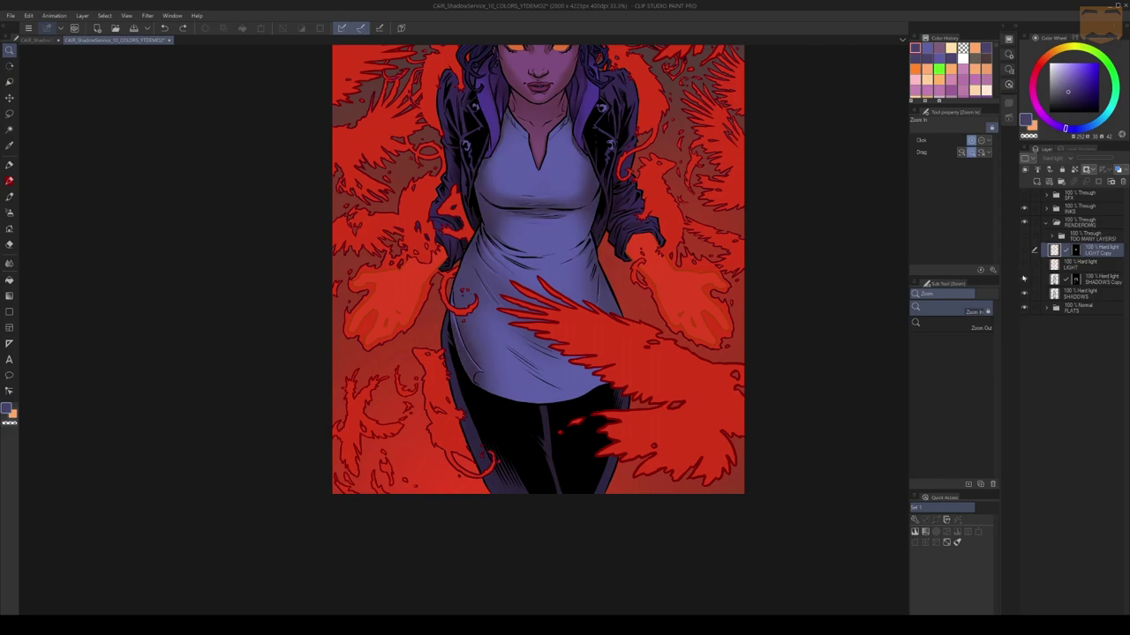
{"action": "left_click", "coordinate": [1023, 265]}
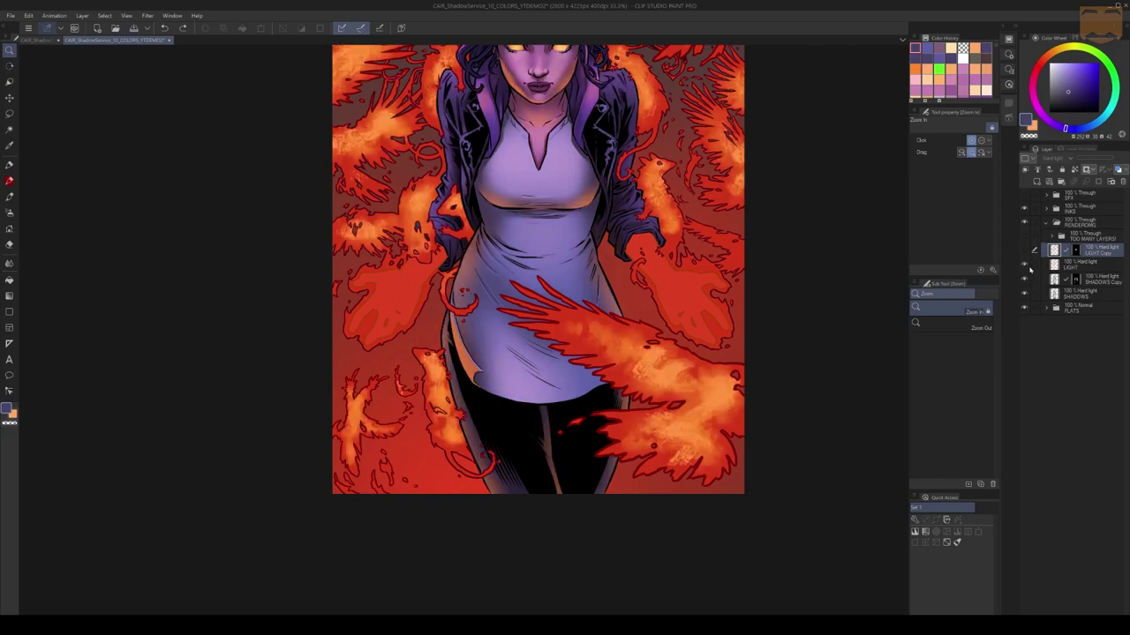
{"action": "left_click", "coordinate": [1025, 251]}
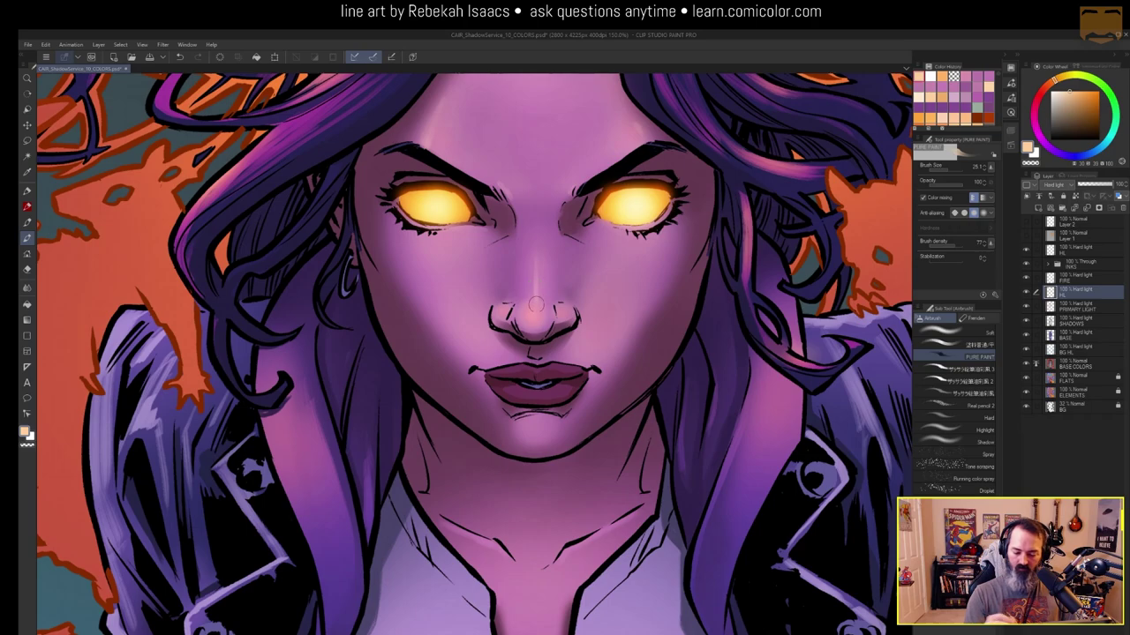
Paint a small pale peach highlight on the tip of the nose with the PURE PAINT airbrush on the HL layer.
{"action": "left_click_drag", "start_coordinate": [535, 315], "coordinate": [536, 314]}
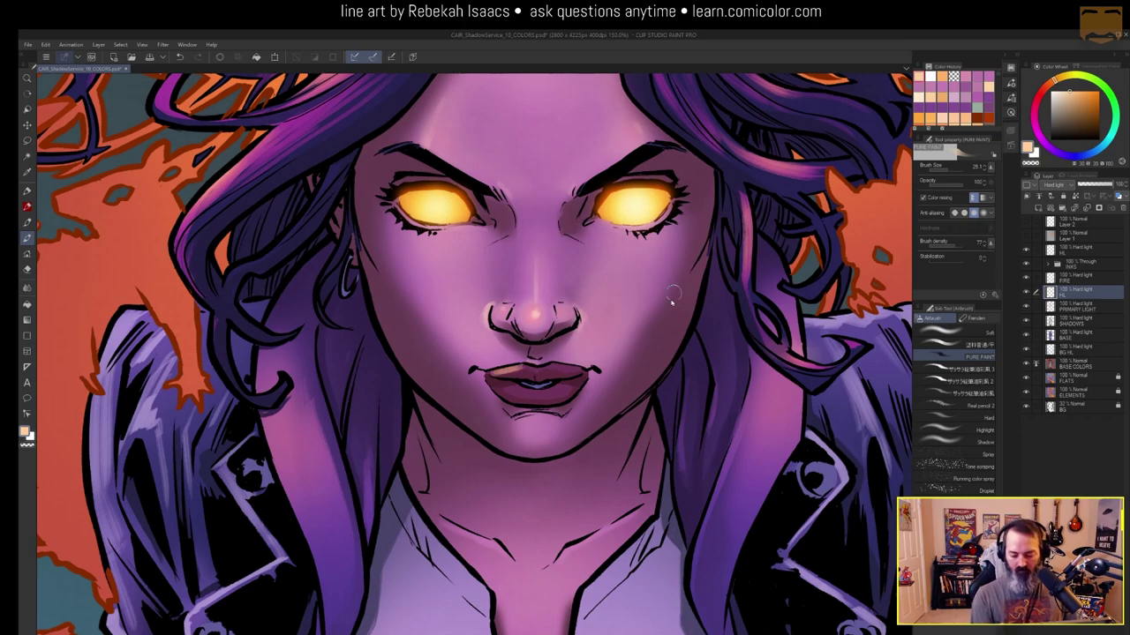
{"action": "key", "text": "ctrl+z"}
{"action": "left_click_drag", "start_coordinate": [514, 394], "coordinate": [705, 234]}
Change the drawing colour from peach to a light pink and return to the PURE PAINT airbrush.
{"action": "left_click", "coordinate": [1063, 91]}
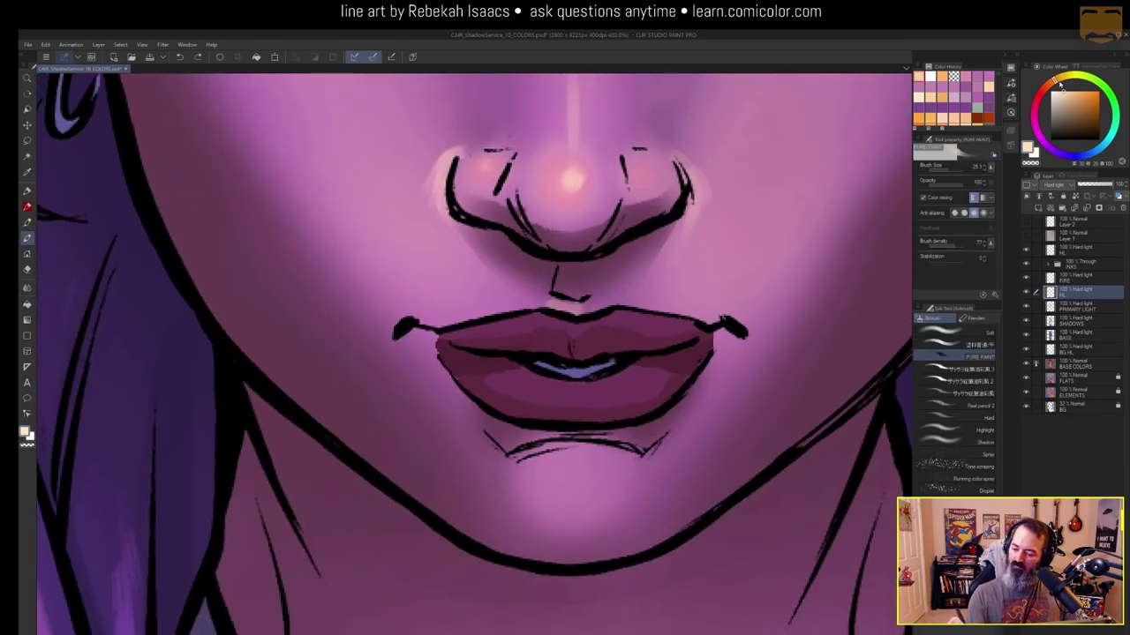
{"action": "left_click_drag", "start_coordinate": [1059, 83], "coordinate": [1038, 98]}
{"action": "key", "text": "m"}
{"action": "key", "text": "b"}
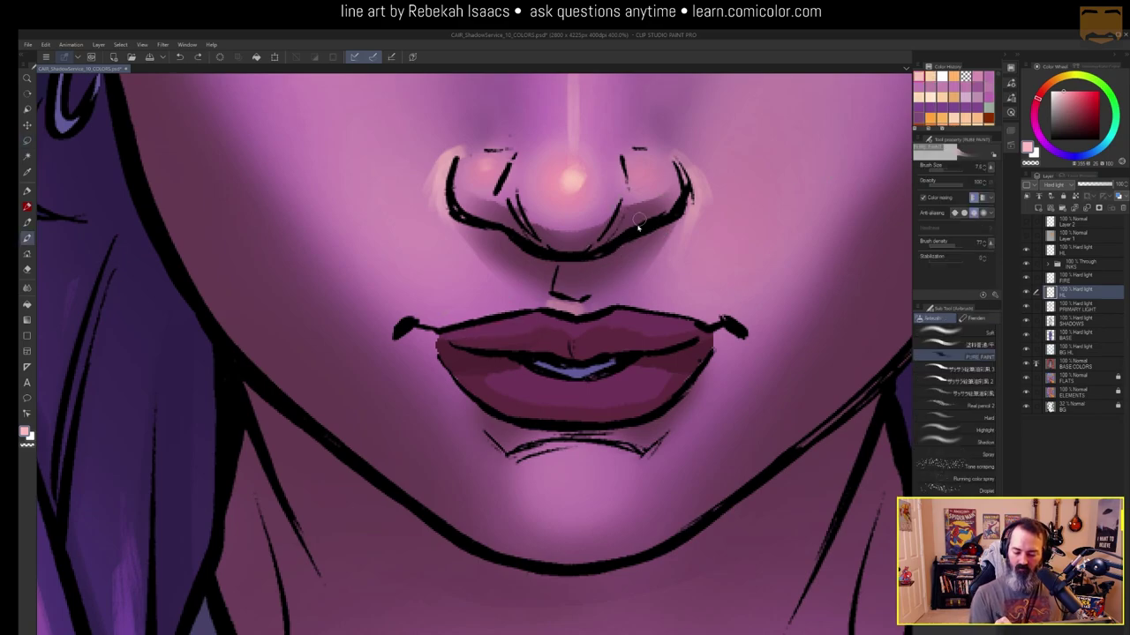